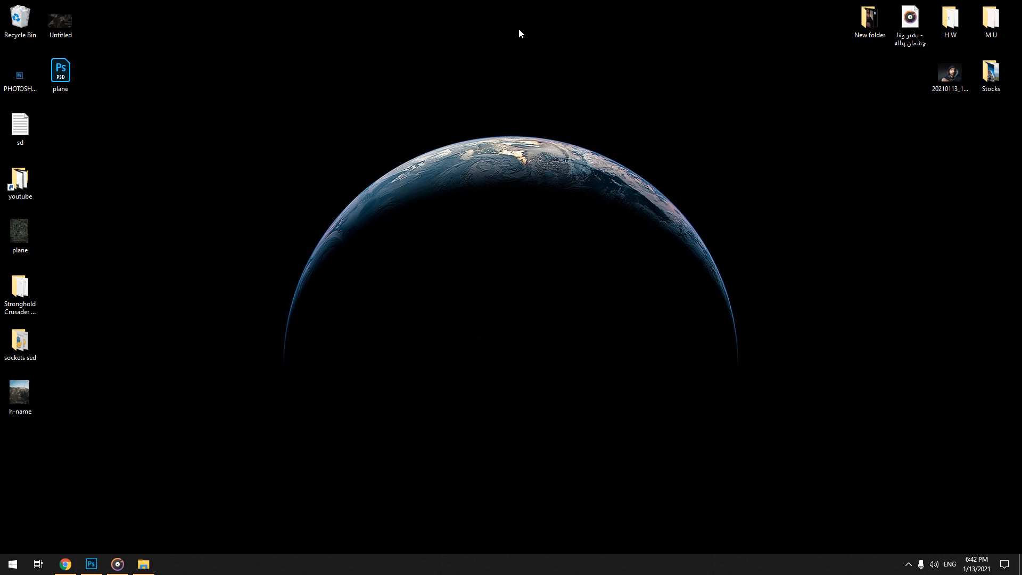
Switch from the desktop to Photoshop's home screen and look over its file commands
{"action": "left_click", "coordinate": [91, 564]}
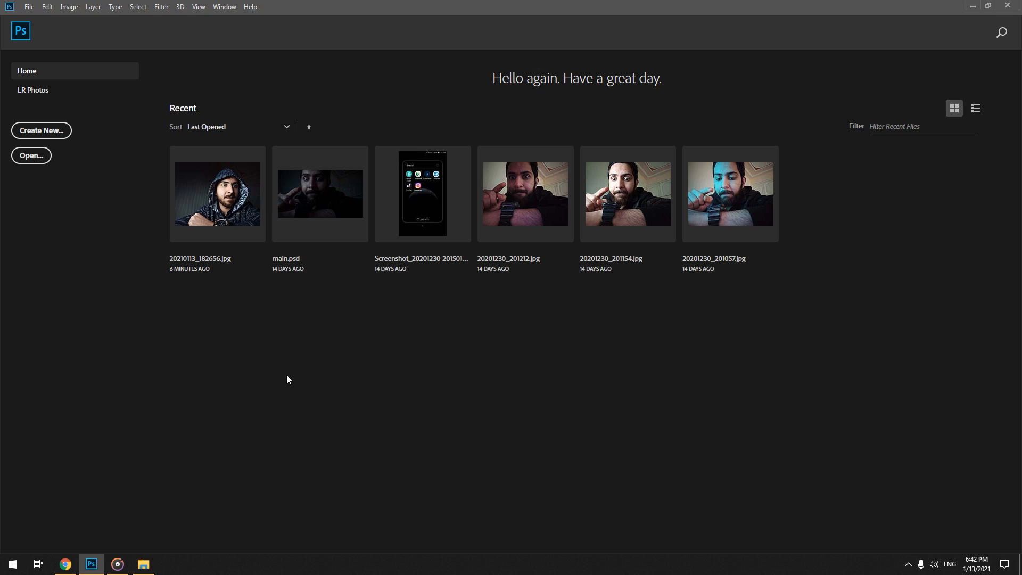
{"action": "left_click", "coordinate": [973, 5]}
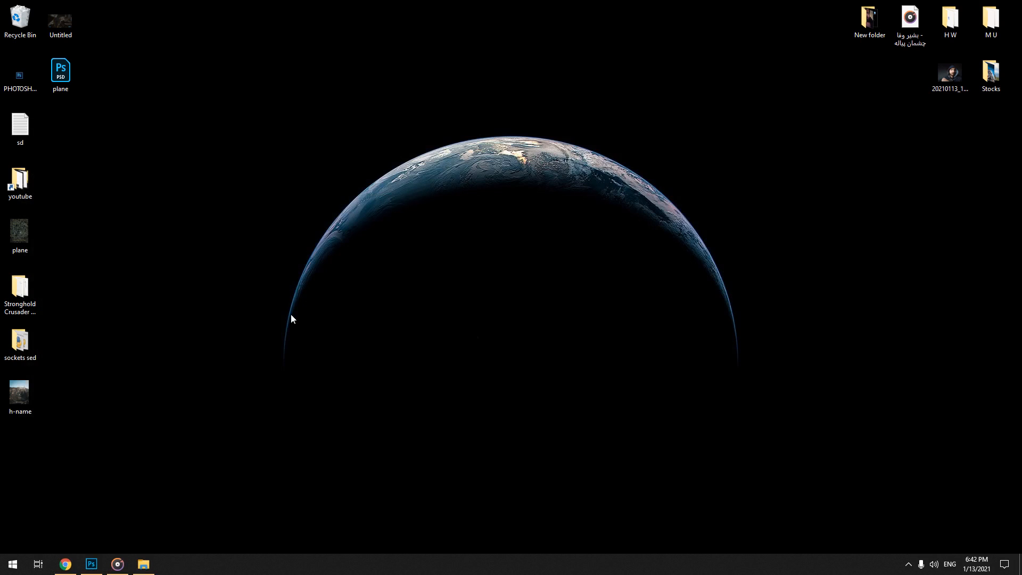
{"action": "left_click", "coordinate": [91, 563]}
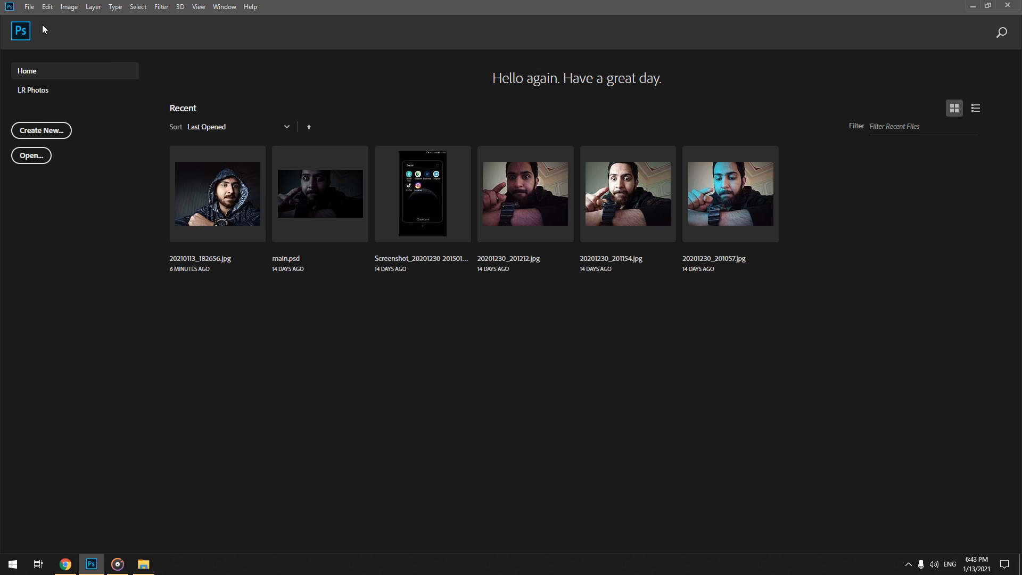
{"action": "left_click", "coordinate": [31, 6]}
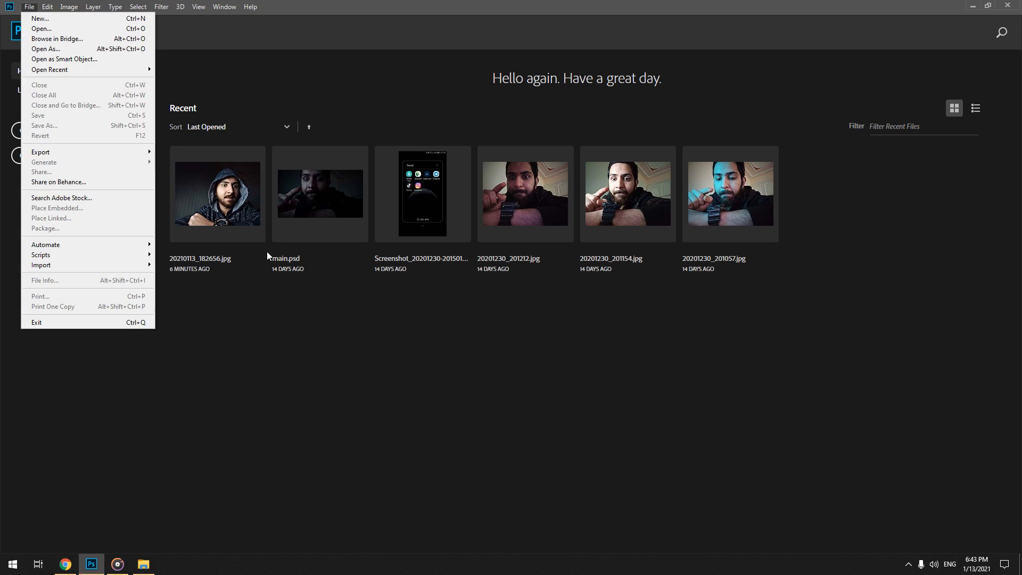
{"action": "left_click", "coordinate": [314, 336]}
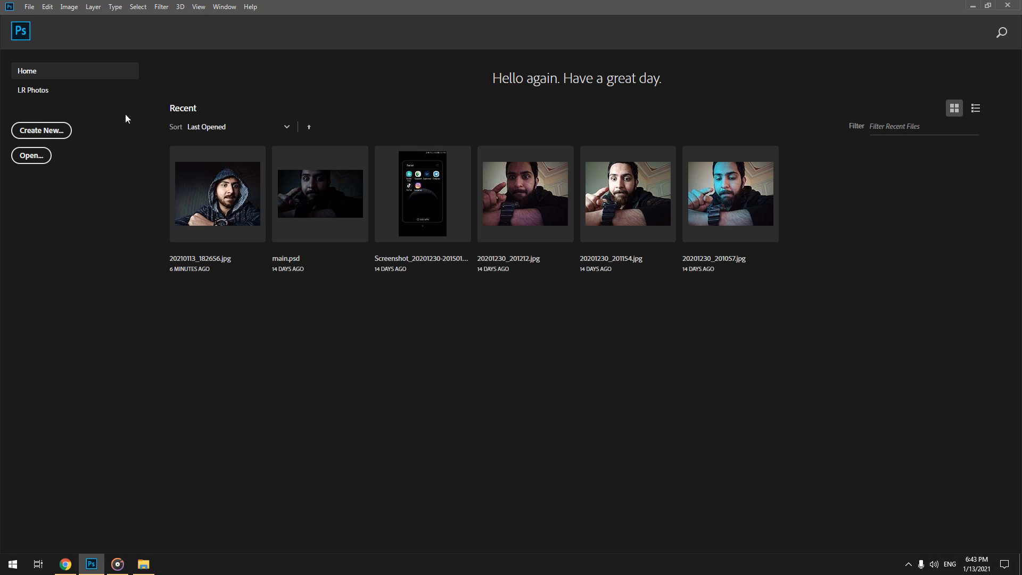
Open the Preferences and display the Scratch Disks settings
{"action": "key", "text": "ctrl+k"}
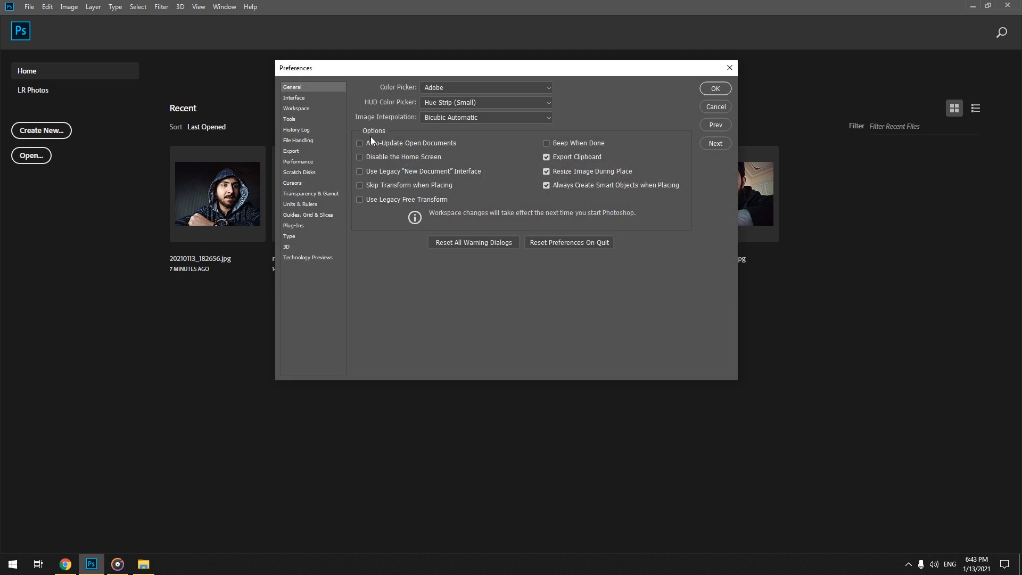
{"action": "left_click_drag", "start_coordinate": [344, 68], "coordinate": [317, 107]}
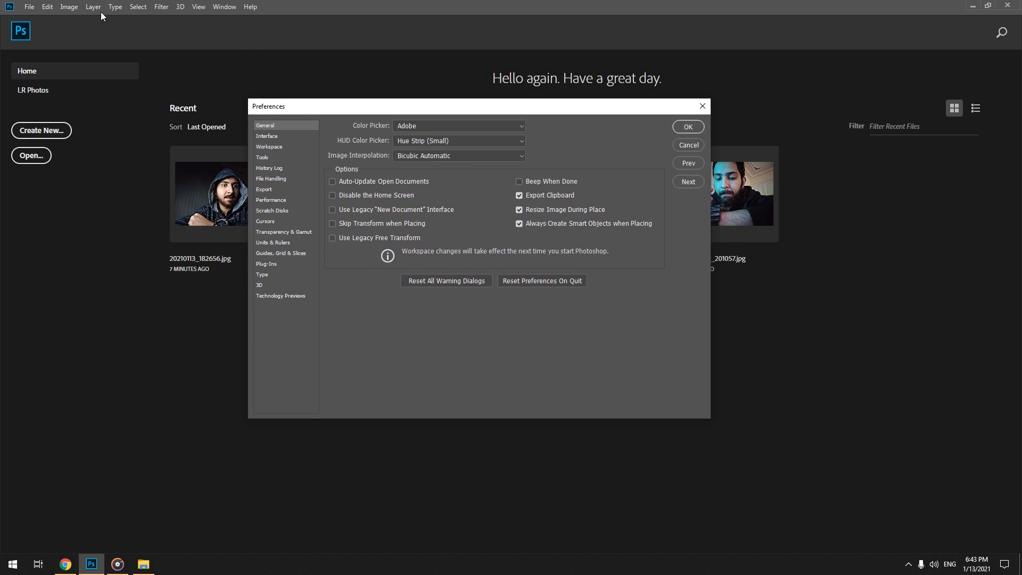
{"action": "left_click", "coordinate": [48, 6]}
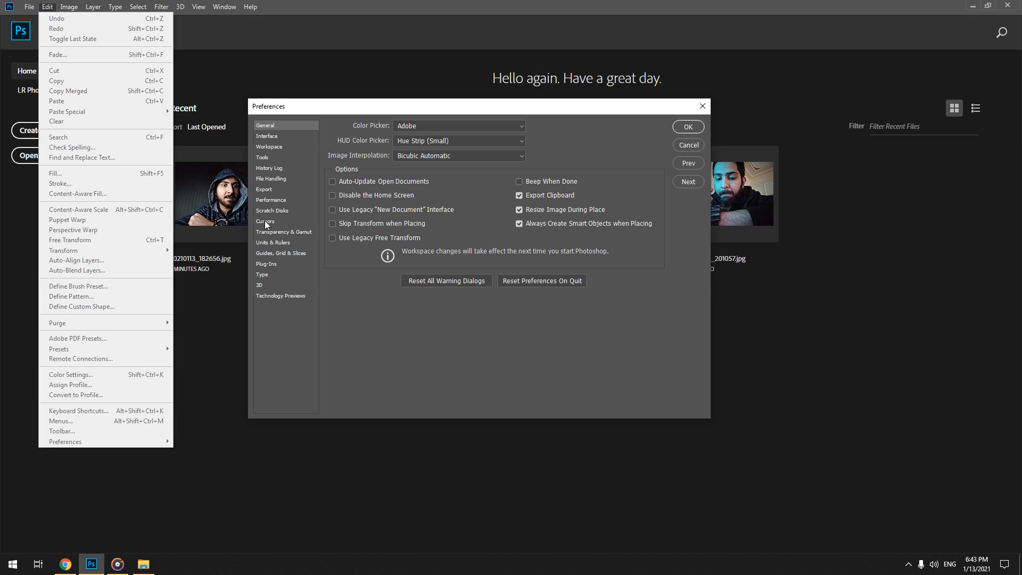
{"action": "left_click", "coordinate": [384, 360]}
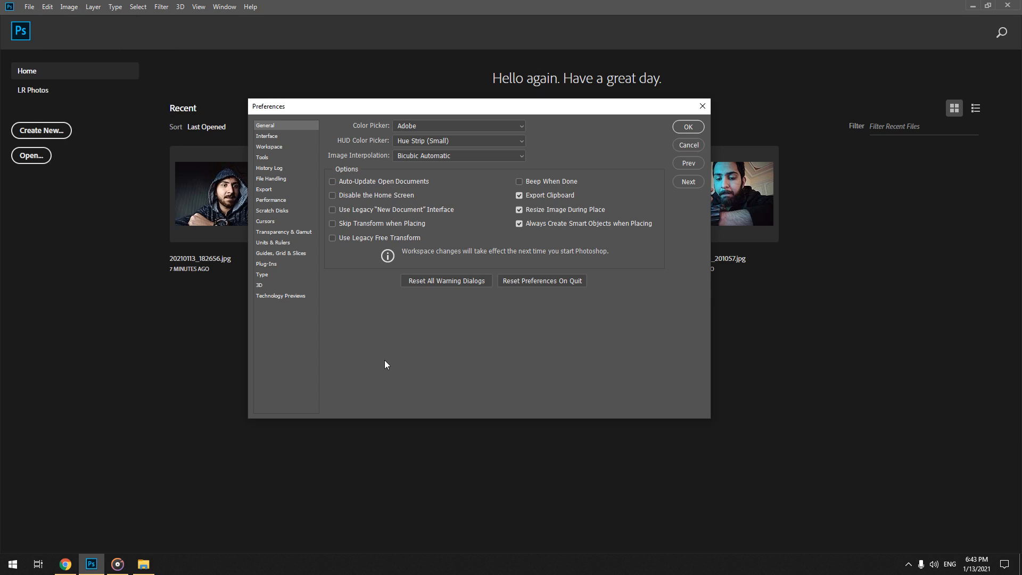
{"action": "left_click", "coordinate": [274, 212]}
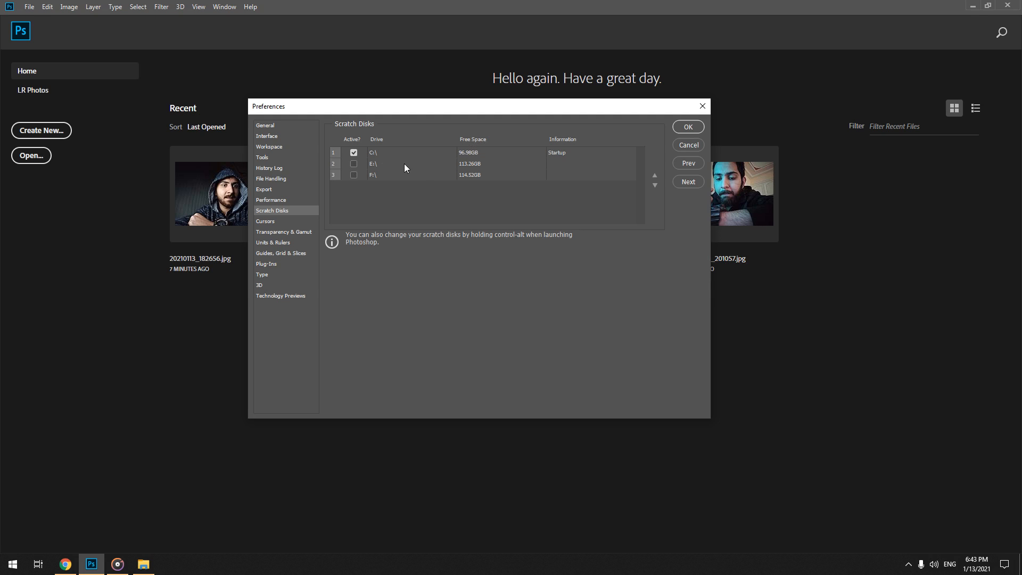
Try activating drives E: and F: as additional scratch disks, deactivate them again and leave the Preferences
{"action": "left_click", "coordinate": [354, 164]}
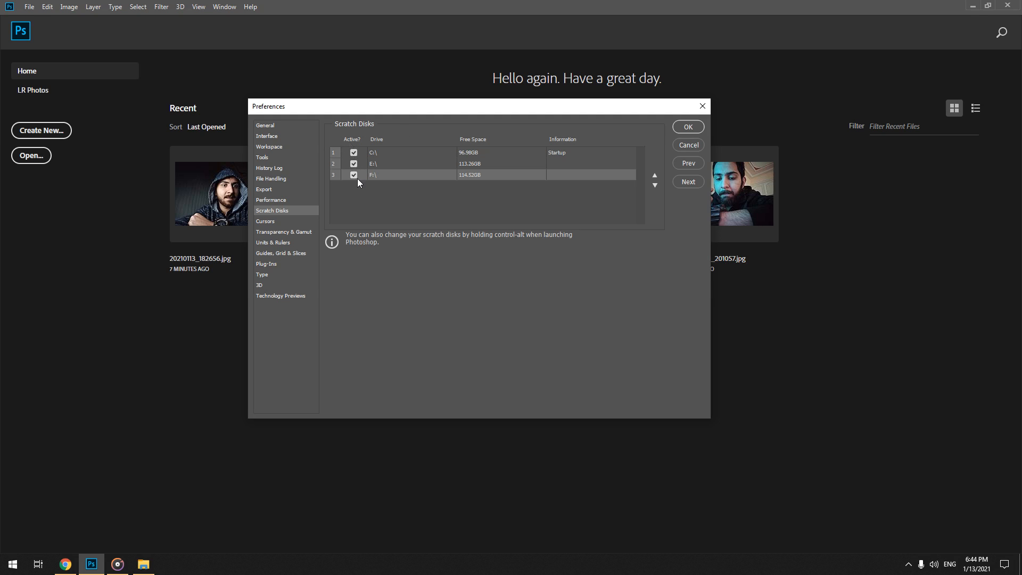
{"action": "left_click", "coordinate": [353, 164]}
{"action": "left_click", "coordinate": [396, 212]}
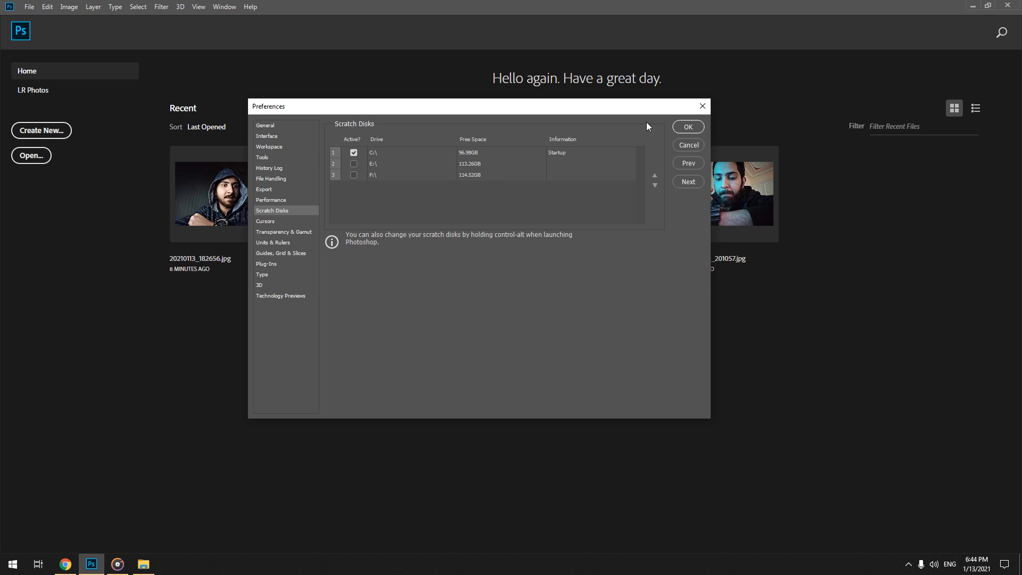
{"action": "left_click", "coordinate": [702, 107]}
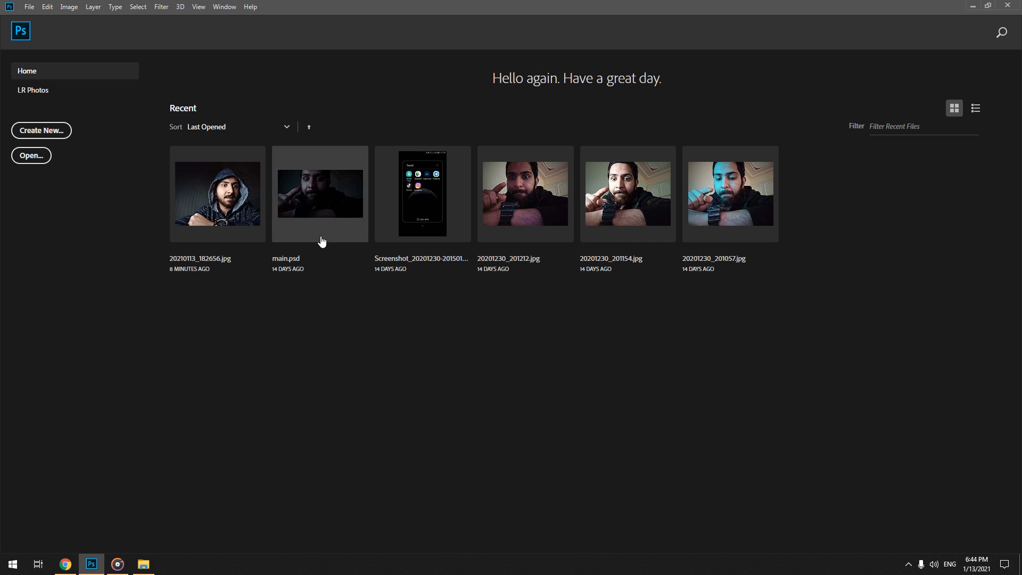
Sort the recent files by size and by kind, and restore the Last Opened order
{"action": "left_click", "coordinate": [287, 127]}
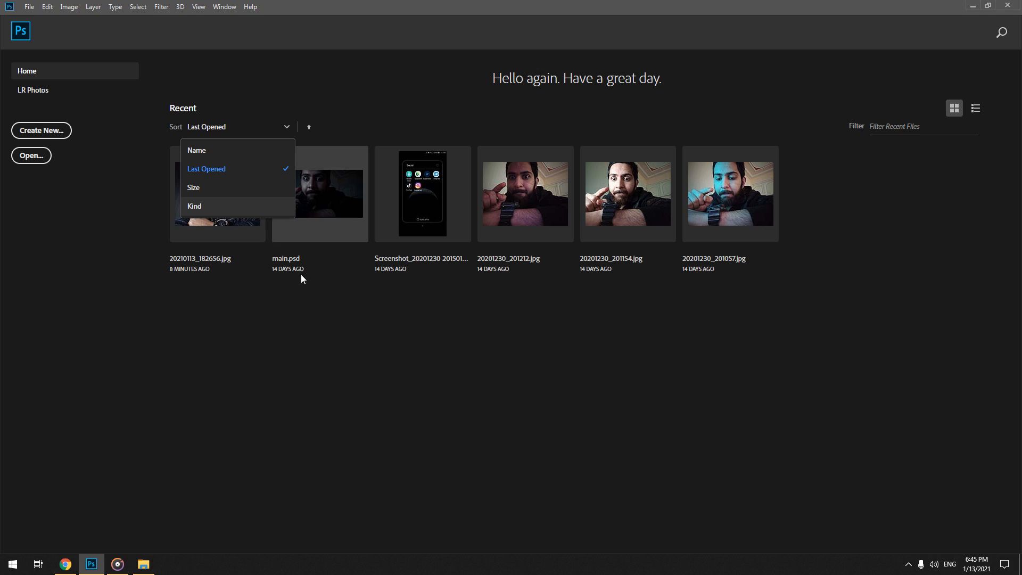
{"action": "left_click", "coordinate": [206, 188]}
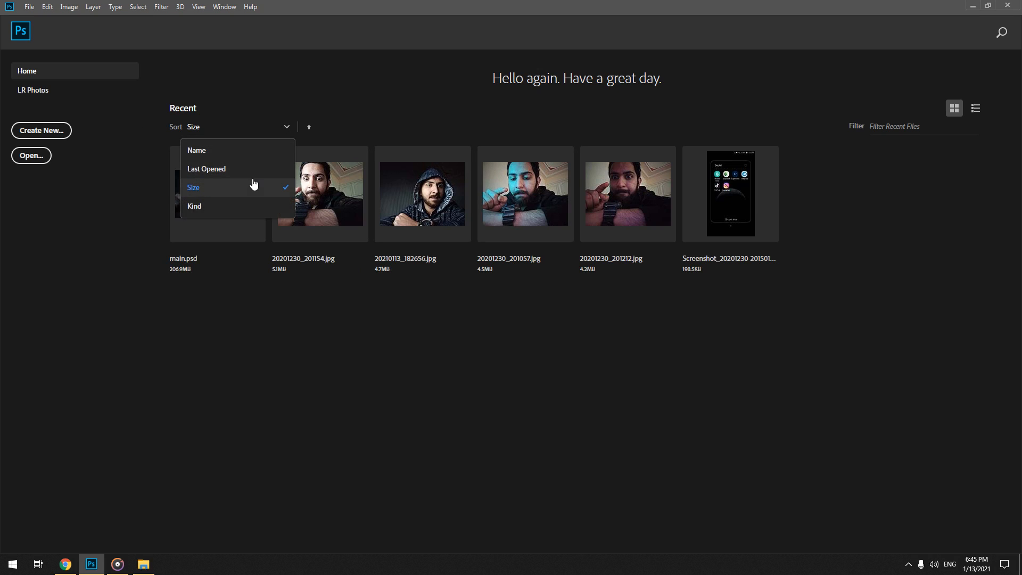
{"action": "left_click", "coordinate": [235, 213]}
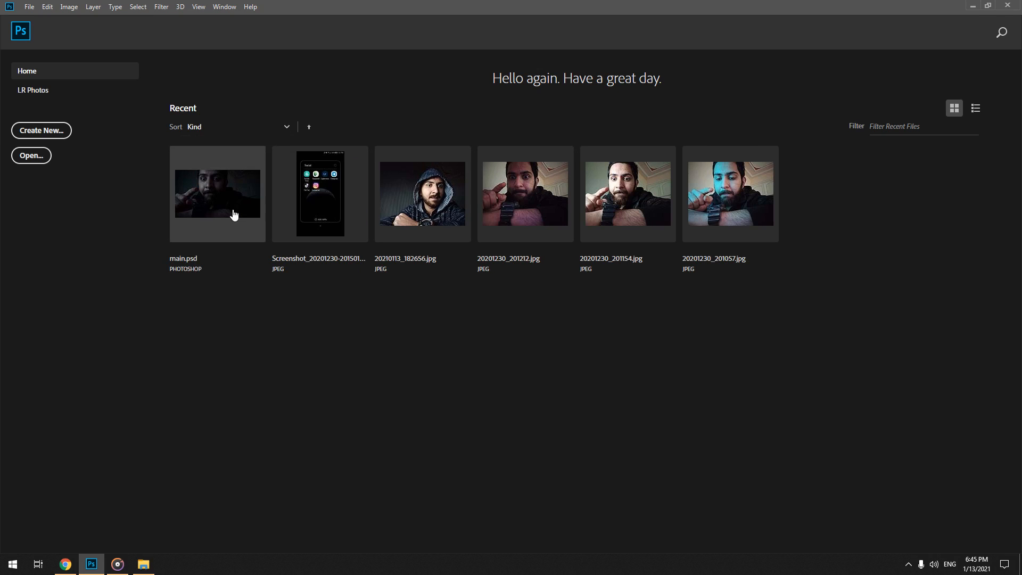
{"action": "left_click", "coordinate": [285, 129]}
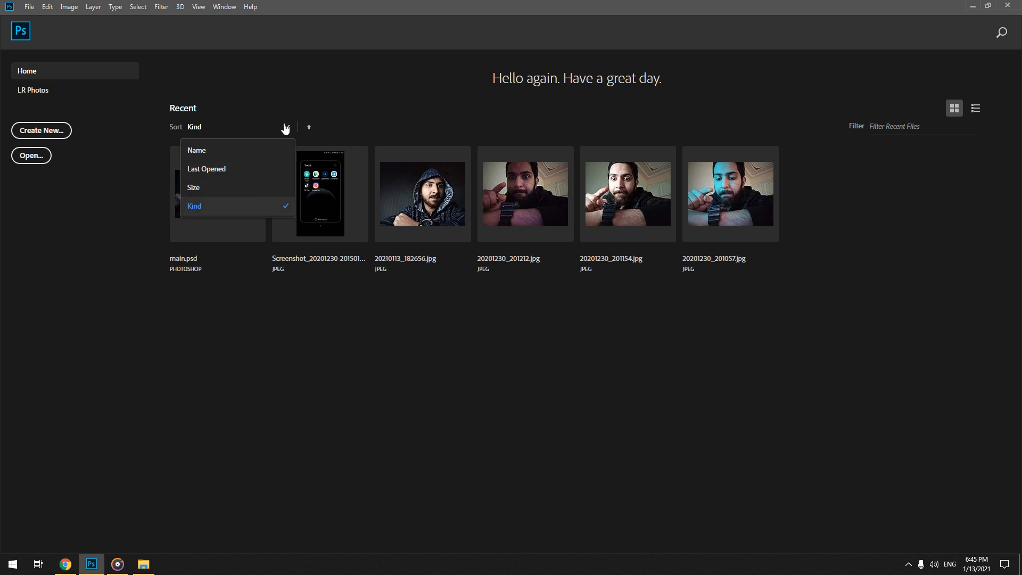
{"action": "left_click", "coordinate": [232, 167]}
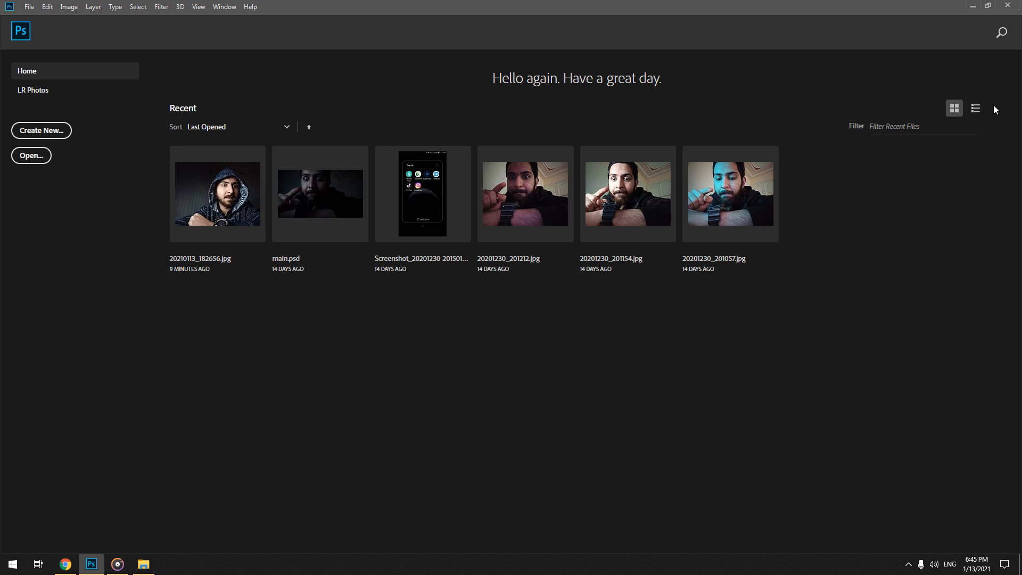
Compare the recent files in list view and thumbnail view, ending in thumbnail view
{"action": "left_click", "coordinate": [976, 110]}
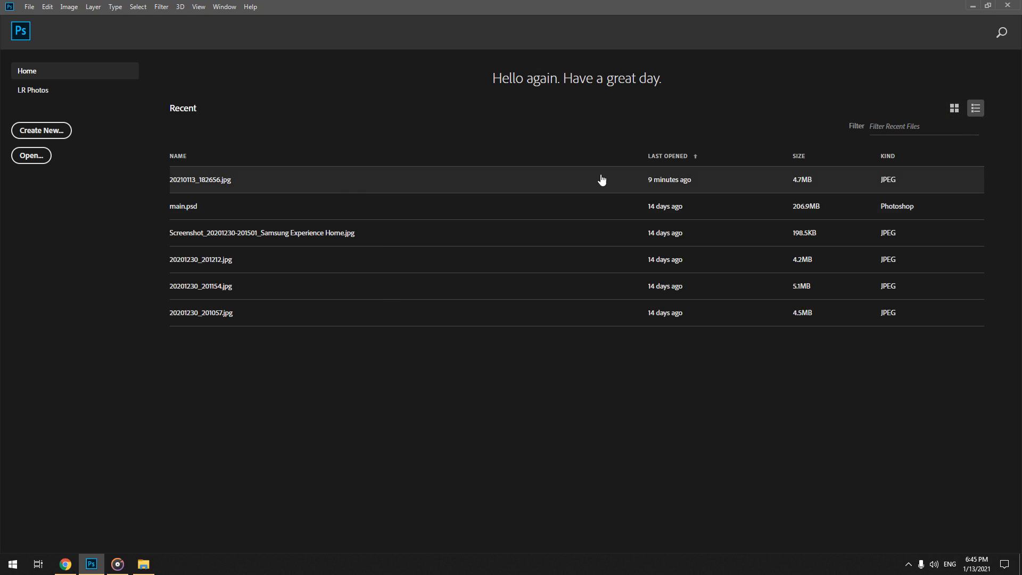
{"action": "left_click", "coordinate": [955, 108]}
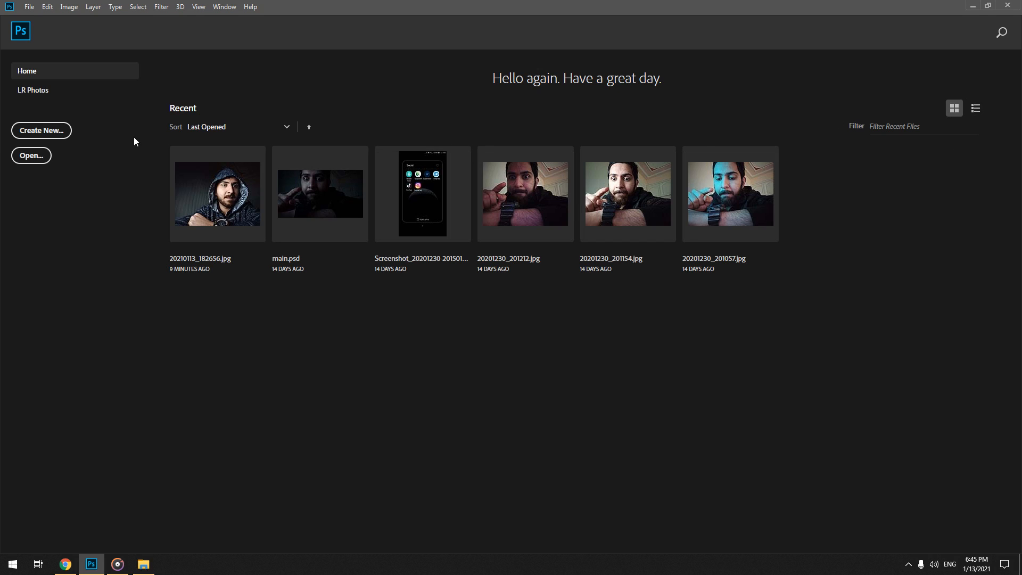
{"action": "left_click", "coordinate": [975, 109]}
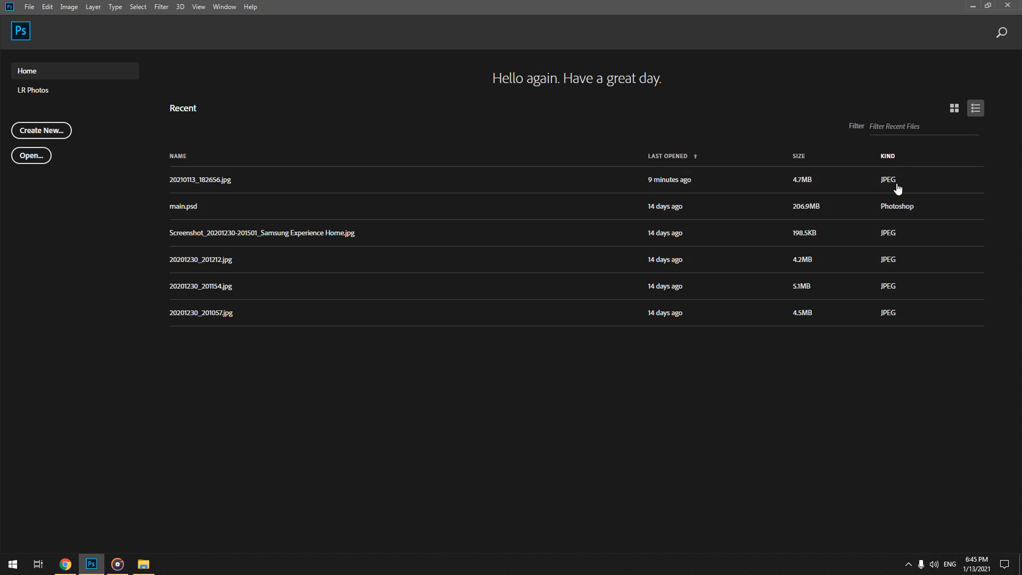
{"action": "left_click", "coordinate": [954, 108]}
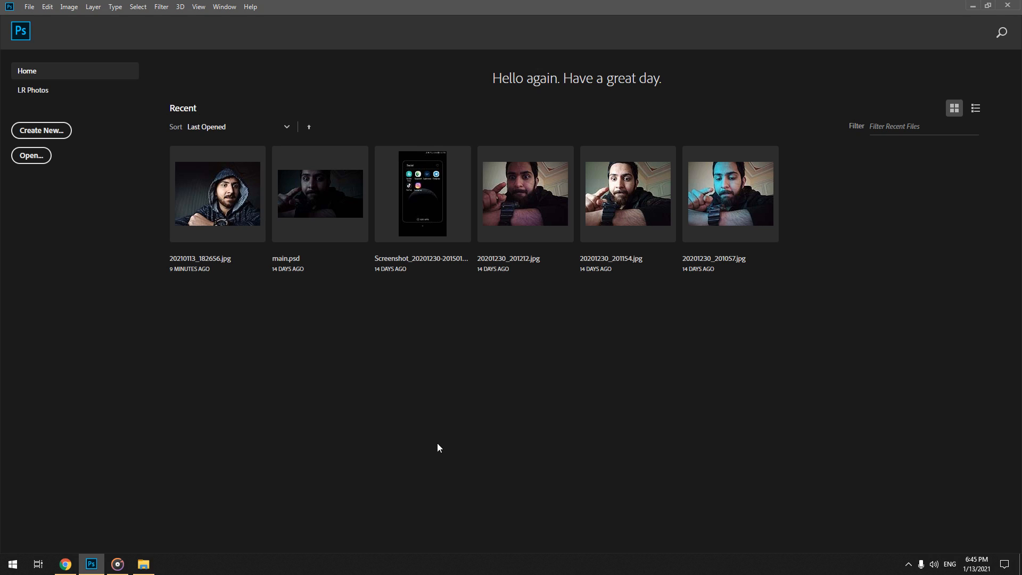
Open the photo 20210113_182656.jpg from the recent files
{"action": "left_click", "coordinate": [229, 237]}
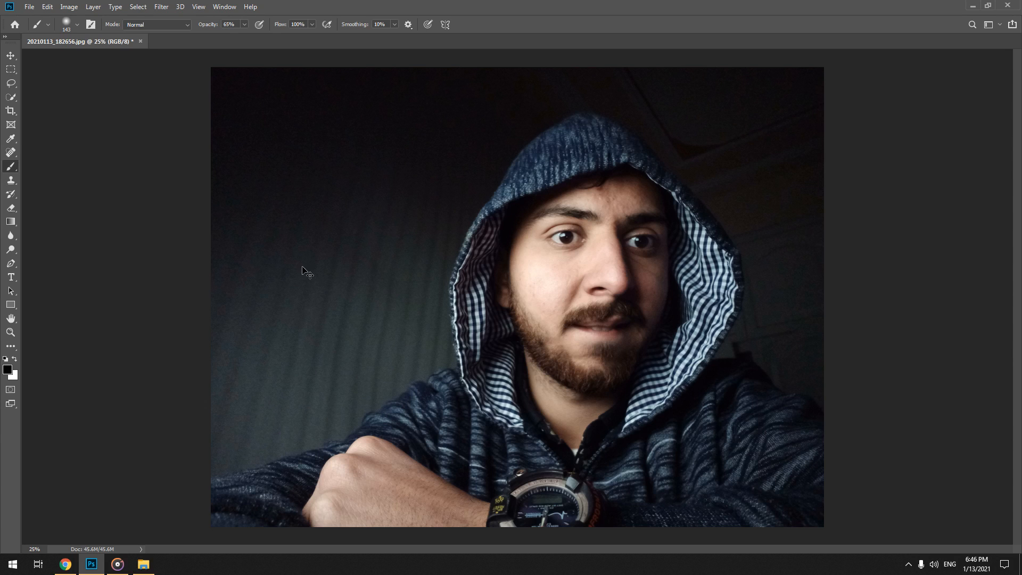
Try to save the photo in Photoshop PSD format over plane on the Desktop, declining to replace the existing file
{"action": "key", "text": "ctrl+s"}
{"action": "left_click", "coordinate": [570, 159]}
{"action": "left_click", "coordinate": [29, 6]}
{"action": "left_click", "coordinate": [58, 126]}
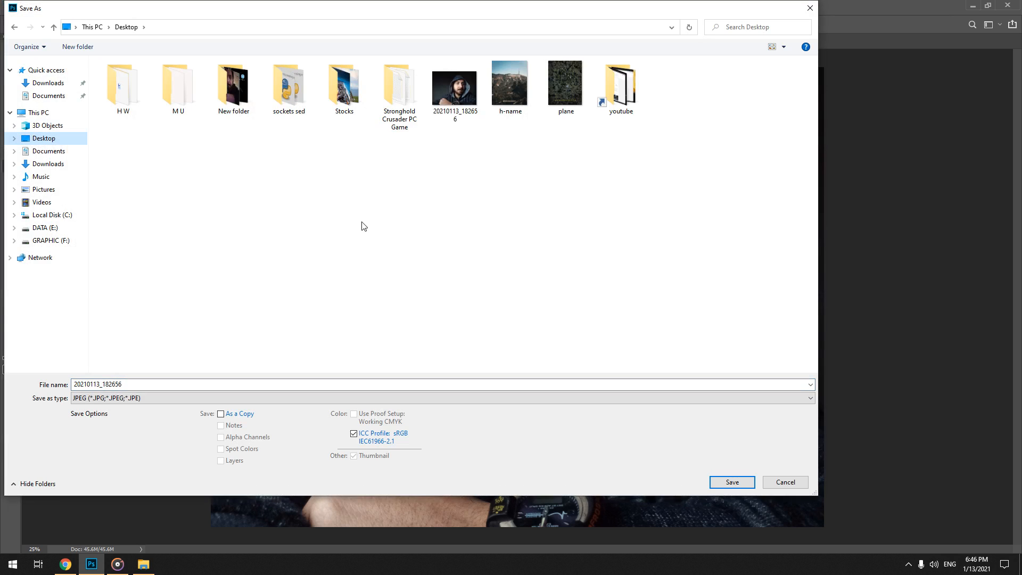
{"action": "left_click", "coordinate": [105, 399]}
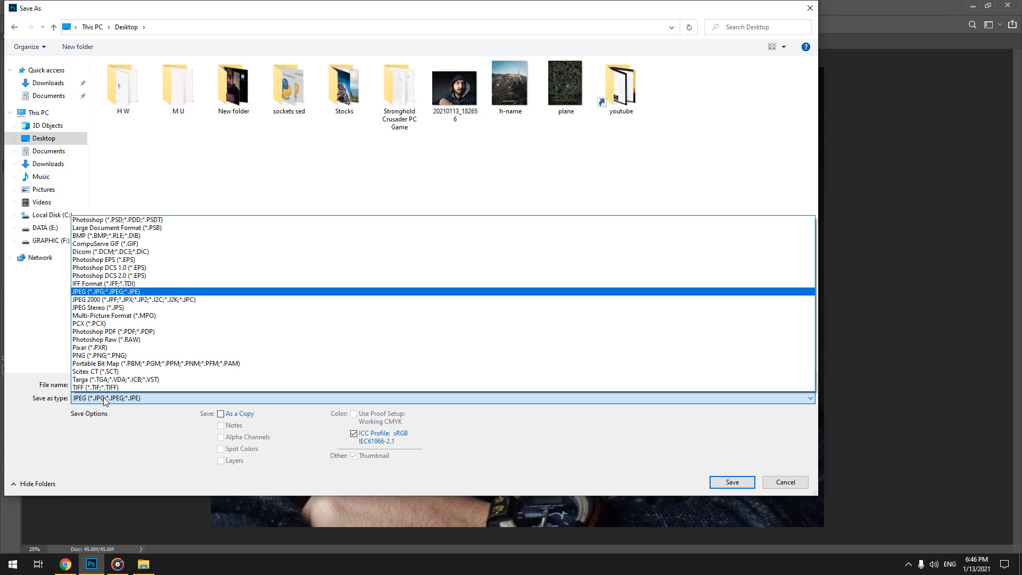
{"action": "left_click", "coordinate": [122, 222]}
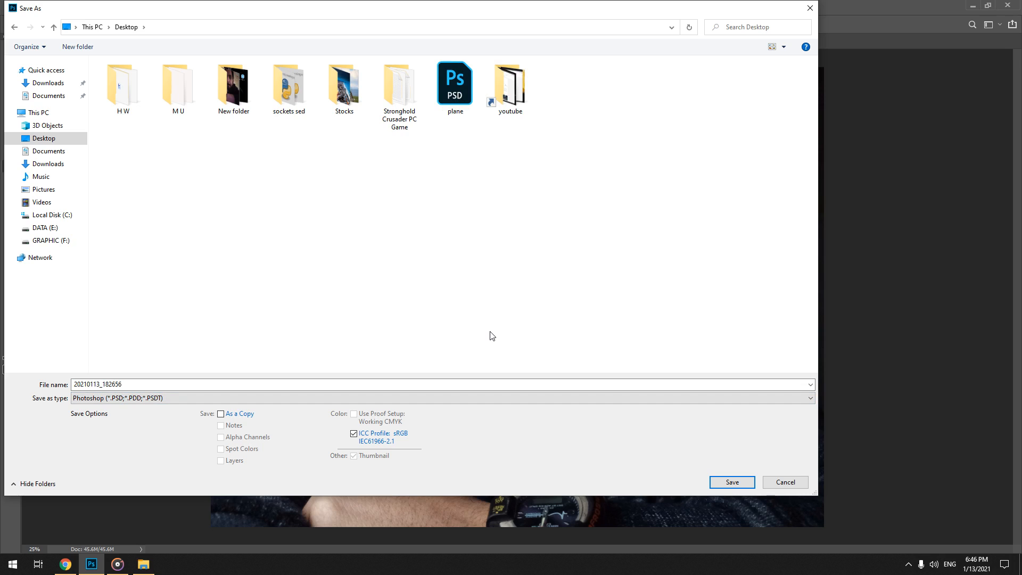
{"action": "left_click", "coordinate": [449, 116]}
{"action": "left_click", "coordinate": [735, 483]}
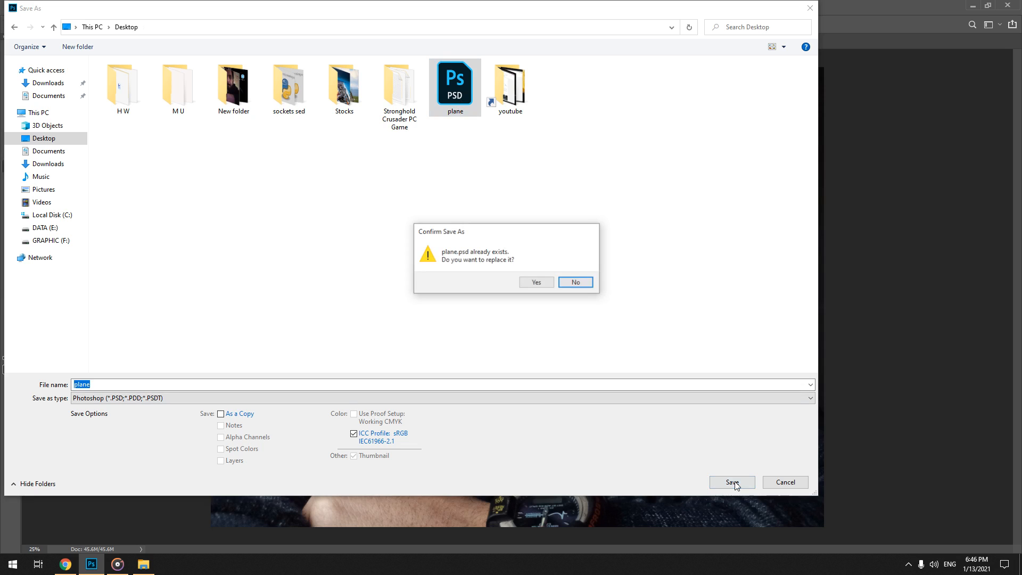
{"action": "left_click", "coordinate": [577, 282]}
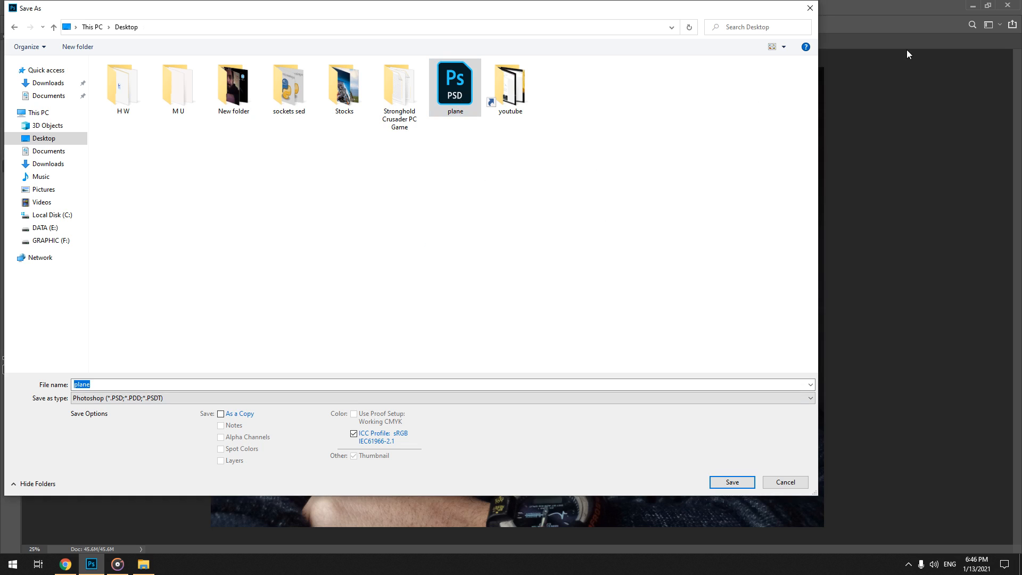
{"action": "left_click", "coordinate": [810, 8]}
Open plane.psd from the Desktop to view it, and close it again
{"action": "left_click", "coordinate": [30, 6]}
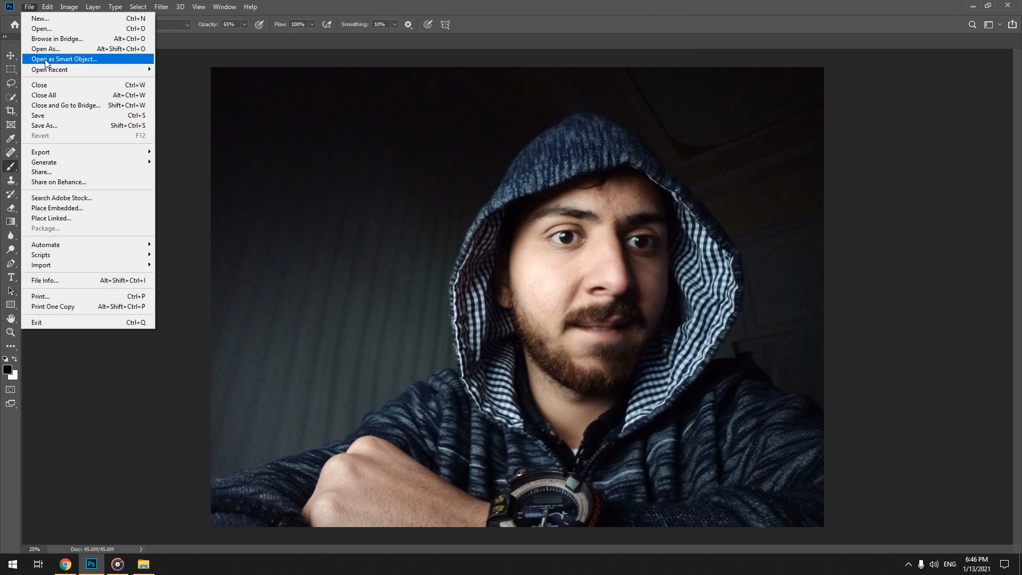
{"action": "left_click", "coordinate": [42, 28]}
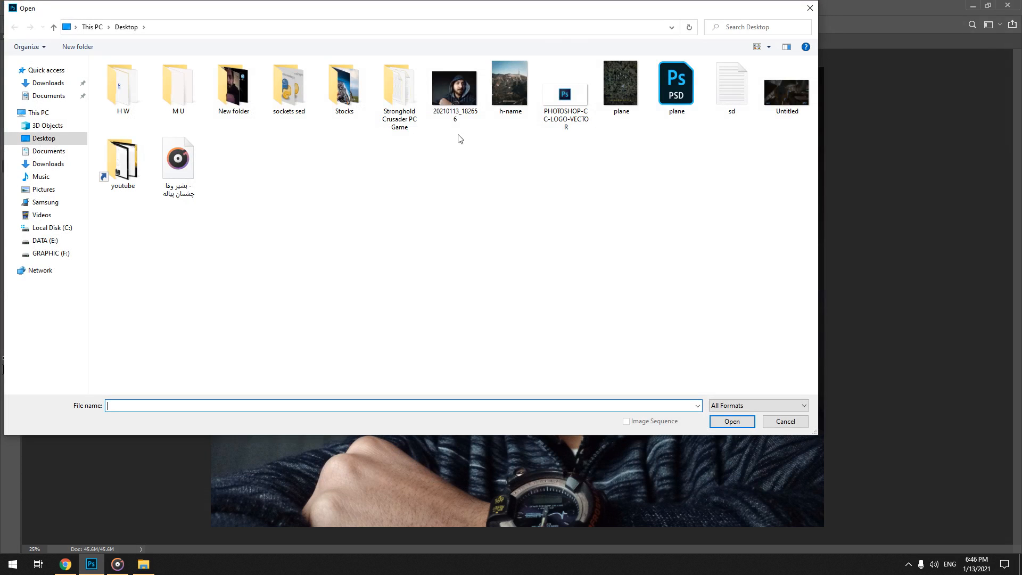
{"action": "left_click", "coordinate": [676, 88]}
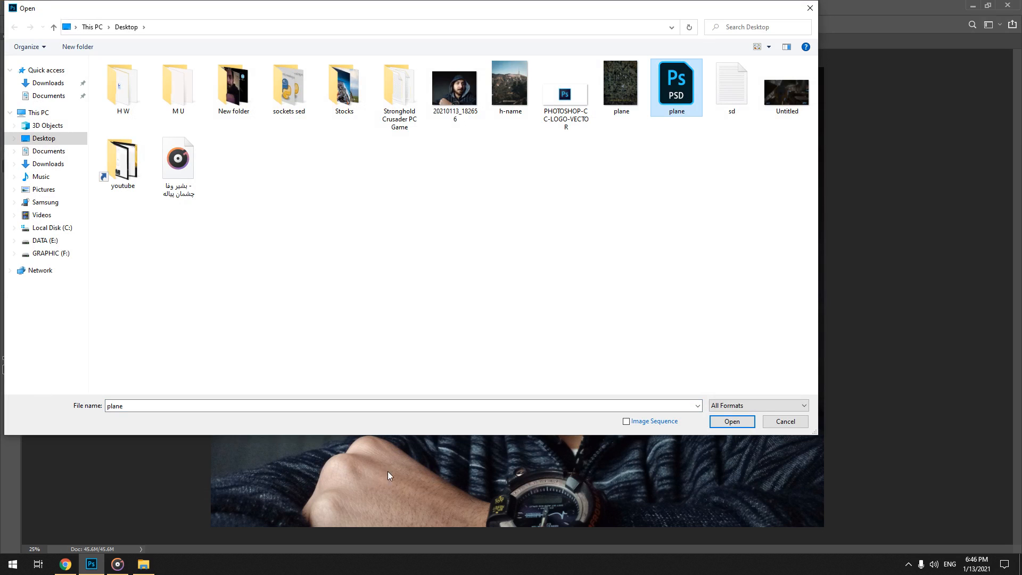
{"action": "left_click", "coordinate": [719, 420]}
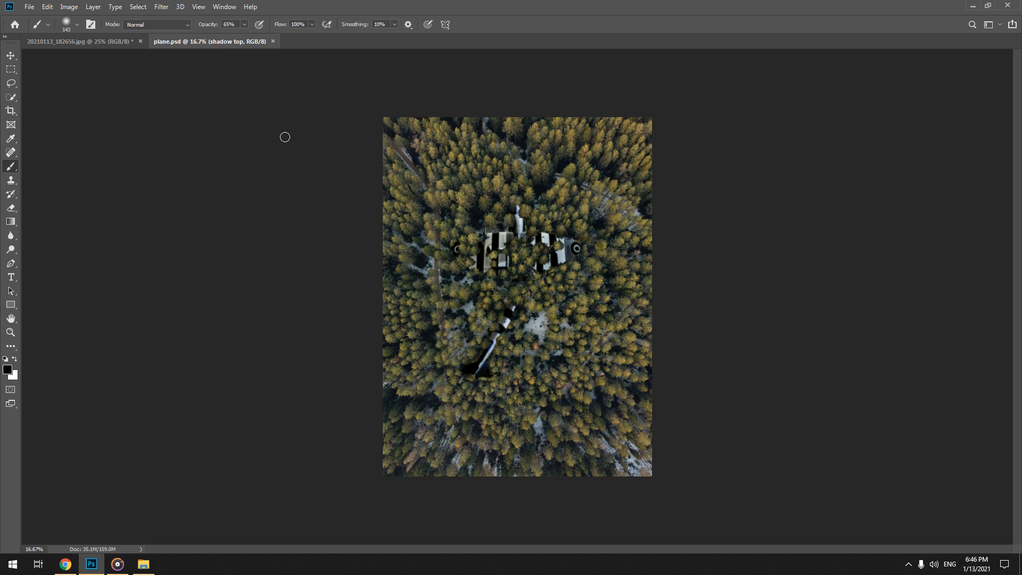
{"action": "left_click", "coordinate": [273, 42]}
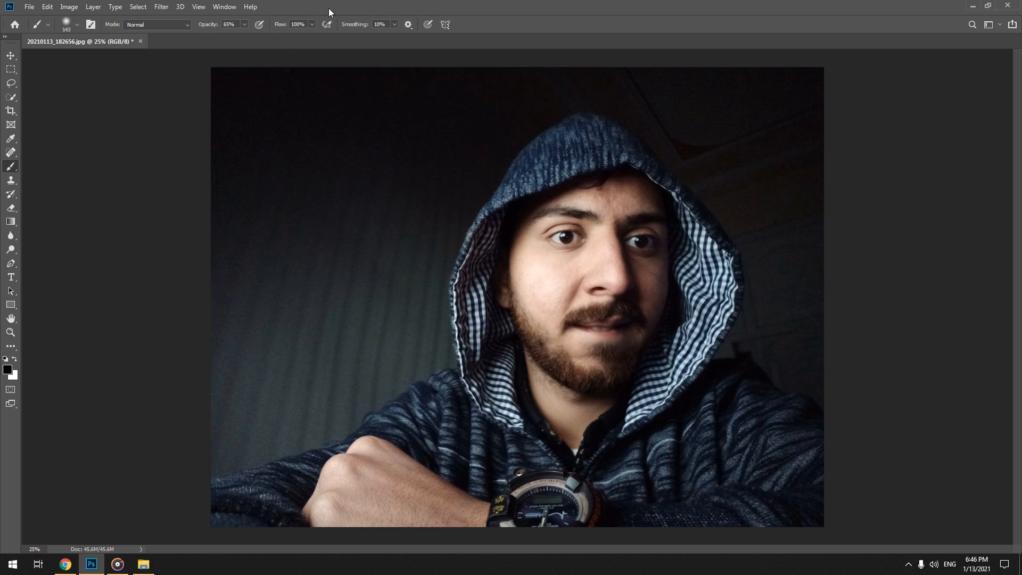
View the exported plane.jpg from the desktop in Photos, close it and return to Photoshop
{"action": "left_click", "coordinate": [973, 6]}
{"action": "double_click", "coordinate": [18, 237]}
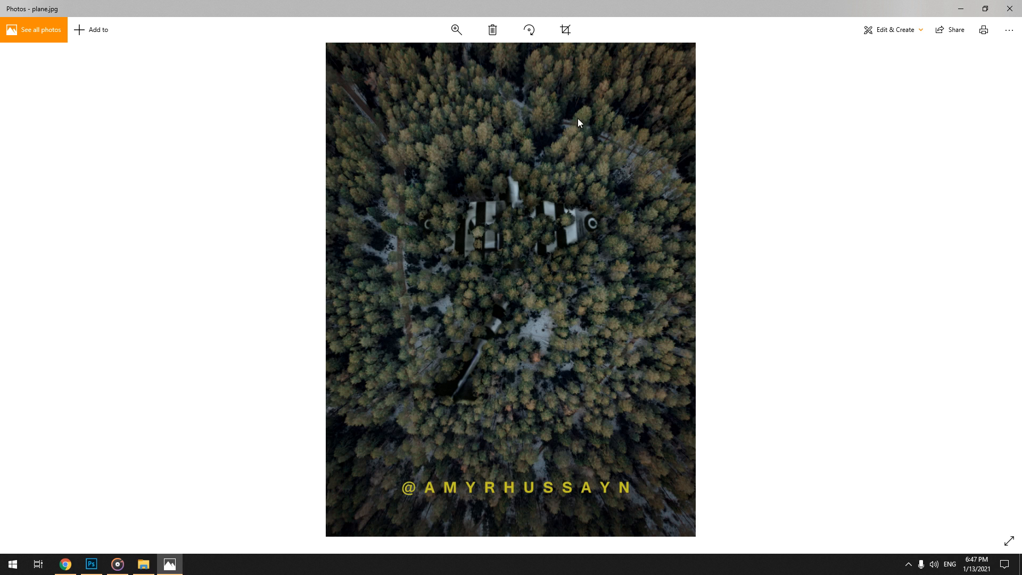
{"action": "left_click", "coordinate": [1008, 6]}
{"action": "left_click", "coordinate": [91, 564]}
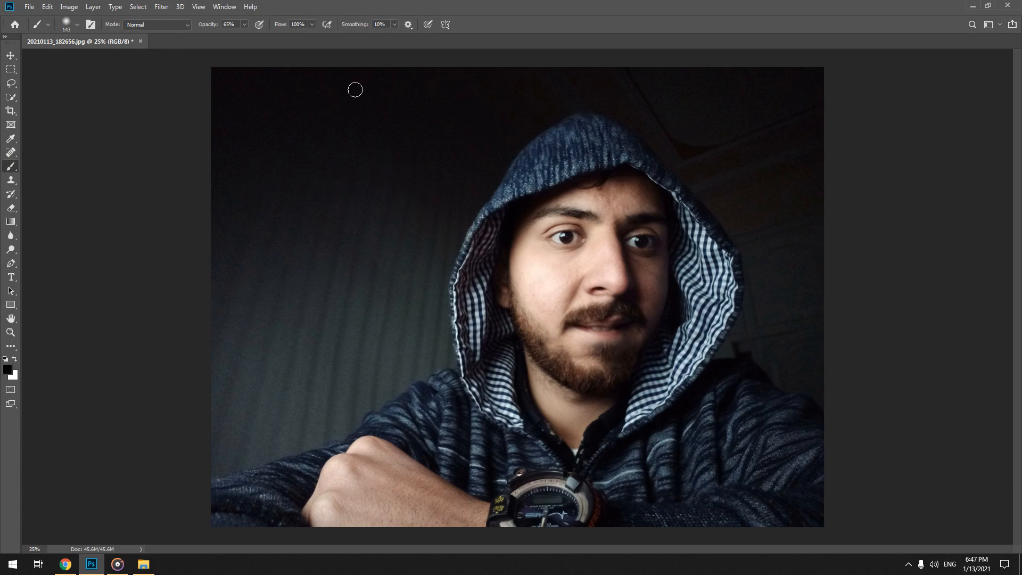
Check the saved files on the desktop, return to Photoshop and close the photo 20210113_182656.jpg
{"action": "left_click", "coordinate": [970, 4]}
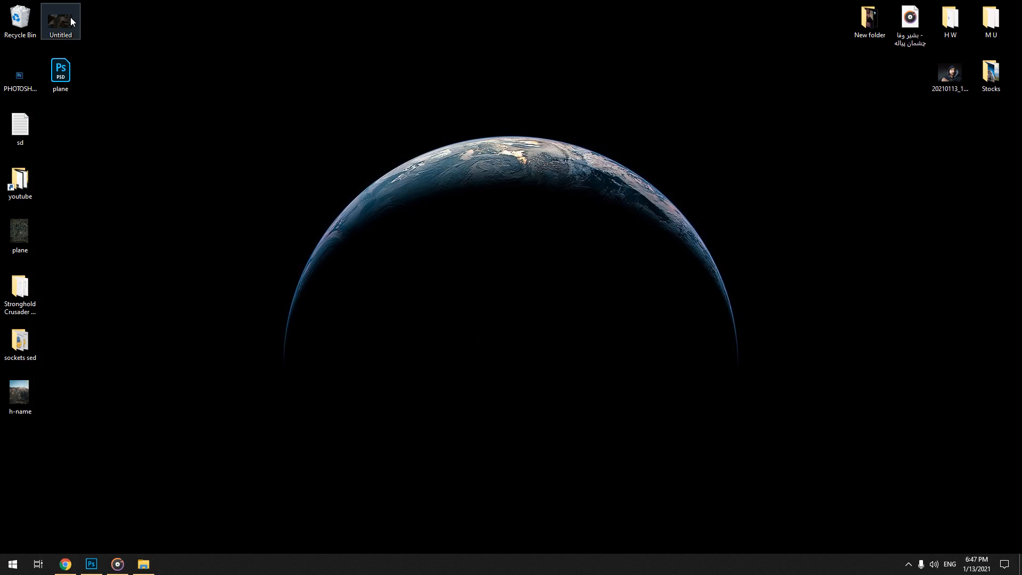
{"action": "left_click", "coordinate": [92, 565]}
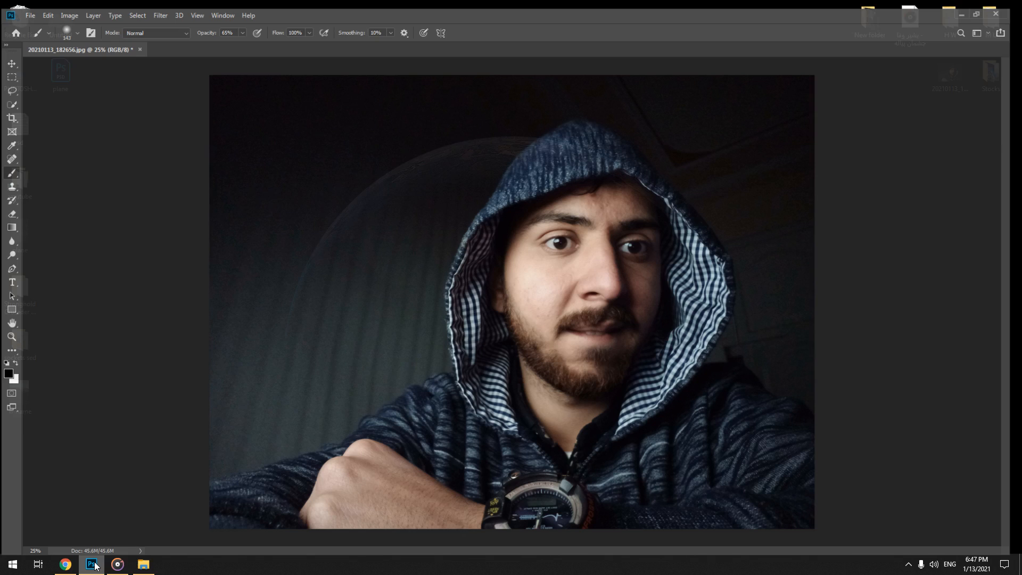
{"action": "left_click", "coordinate": [141, 42]}
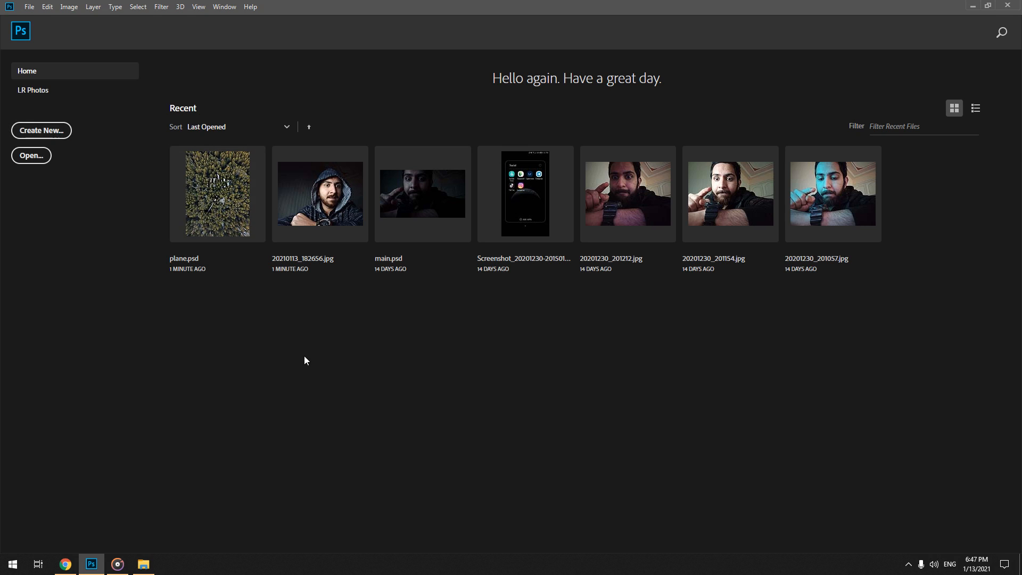
Start a new document and look through the Saved, Photo, and Film & Video presets before returning to the recent items
{"action": "key", "text": "ctrl+n"}
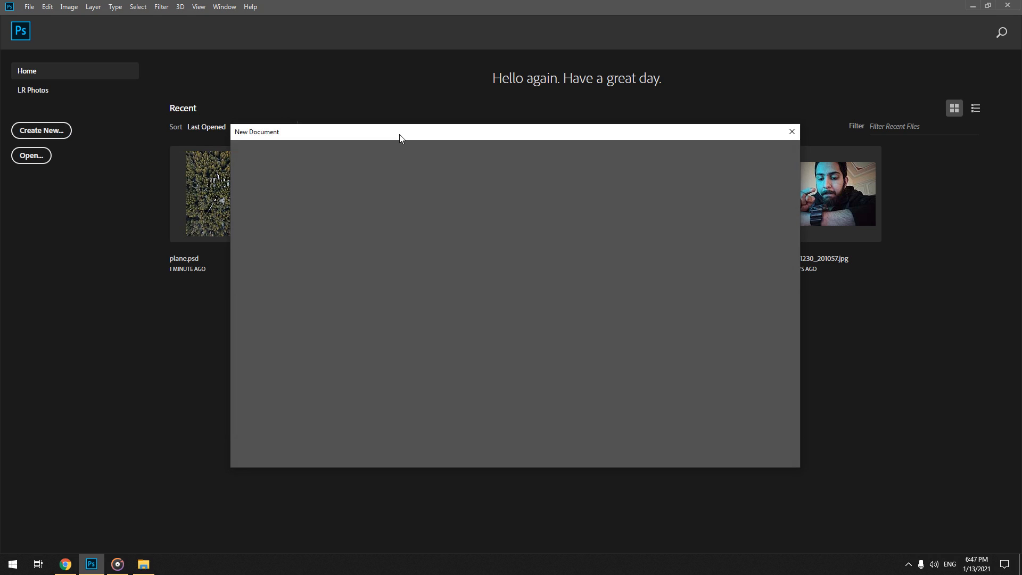
{"action": "left_click_drag", "start_coordinate": [443, 138], "coordinate": [452, 87]}
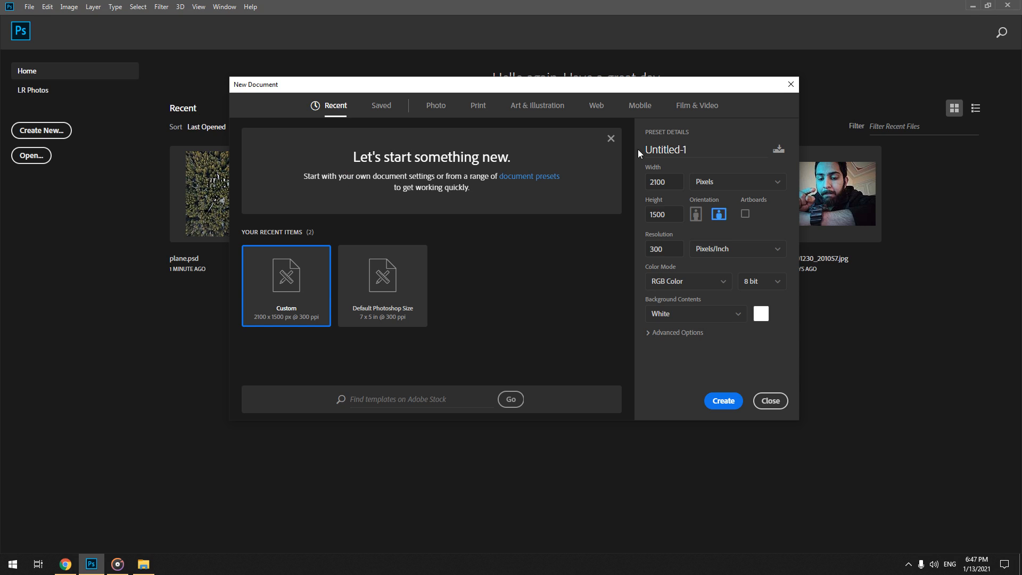
{"action": "left_click", "coordinate": [611, 139]}
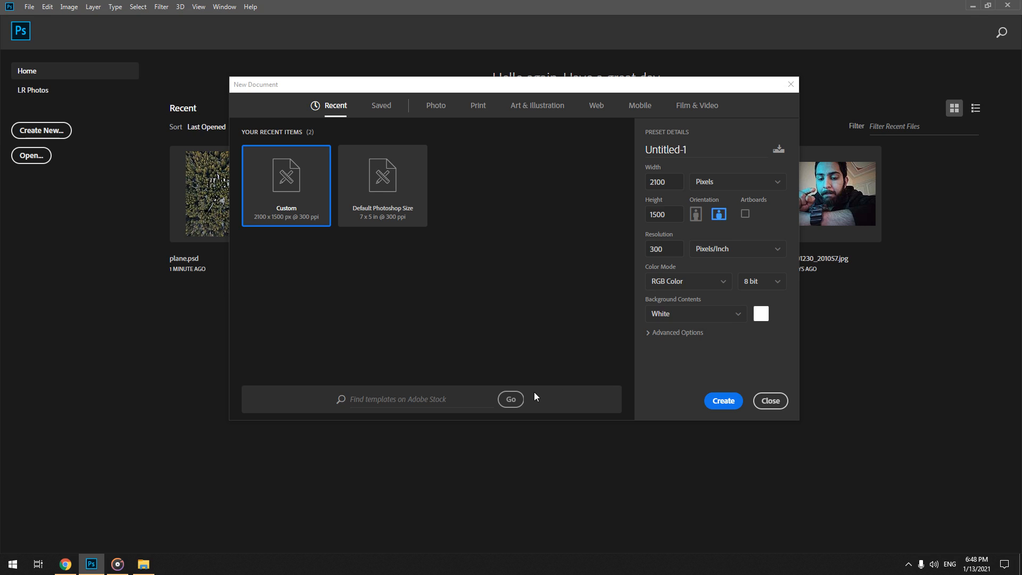
{"action": "left_click", "coordinate": [387, 107]}
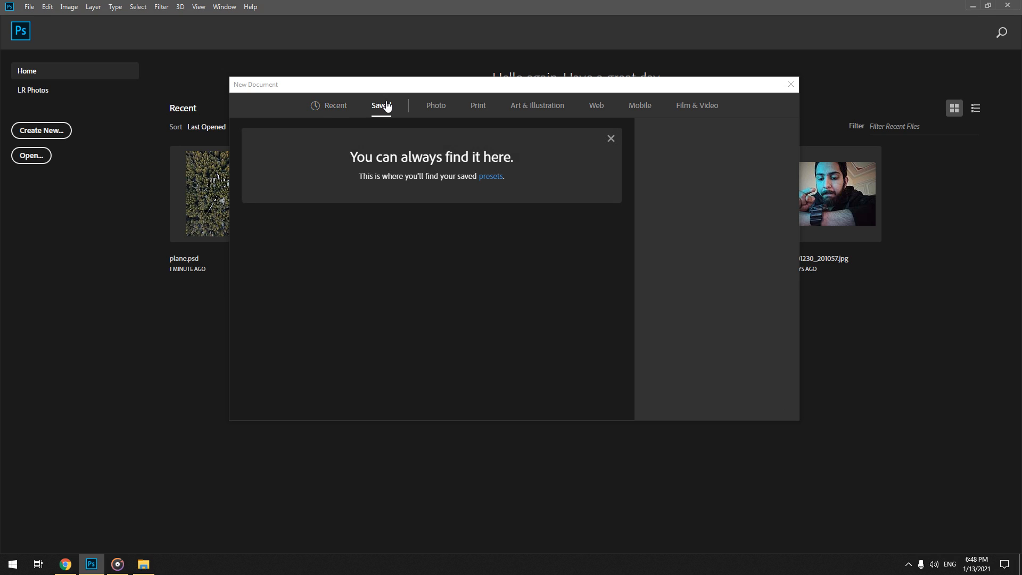
{"action": "left_click", "coordinate": [446, 108]}
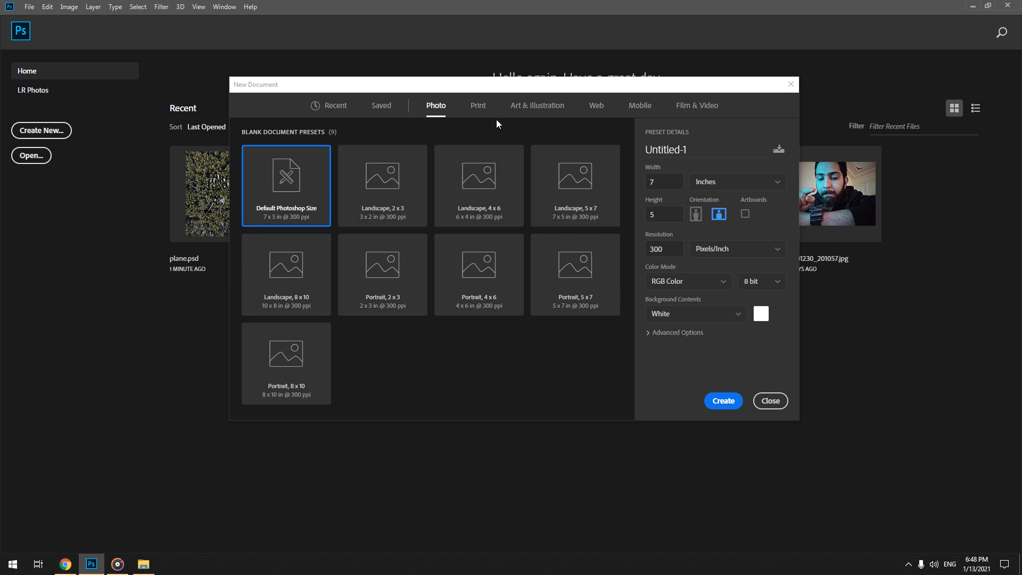
{"action": "left_click", "coordinate": [718, 105]}
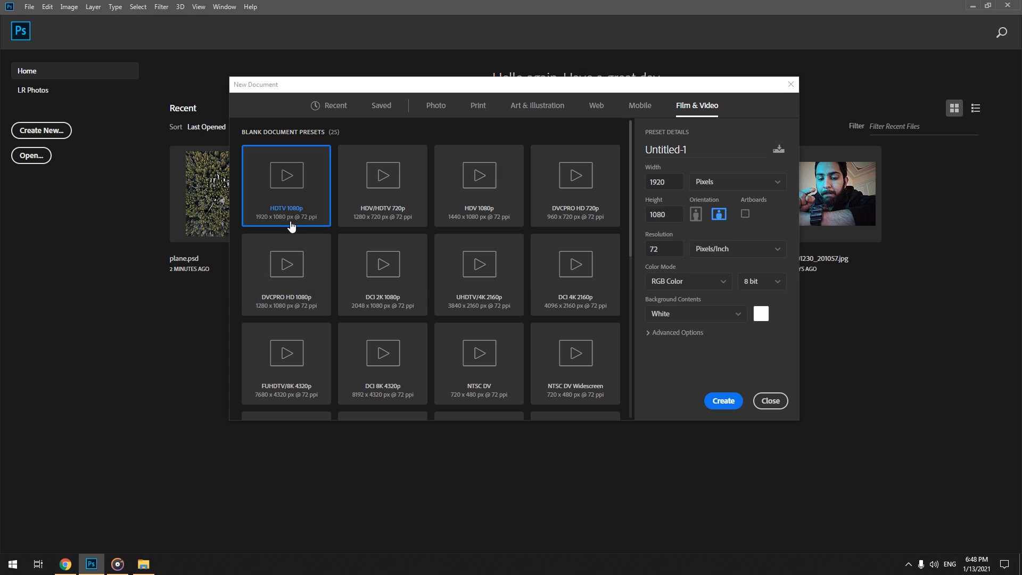
{"action": "left_click", "coordinate": [346, 109]}
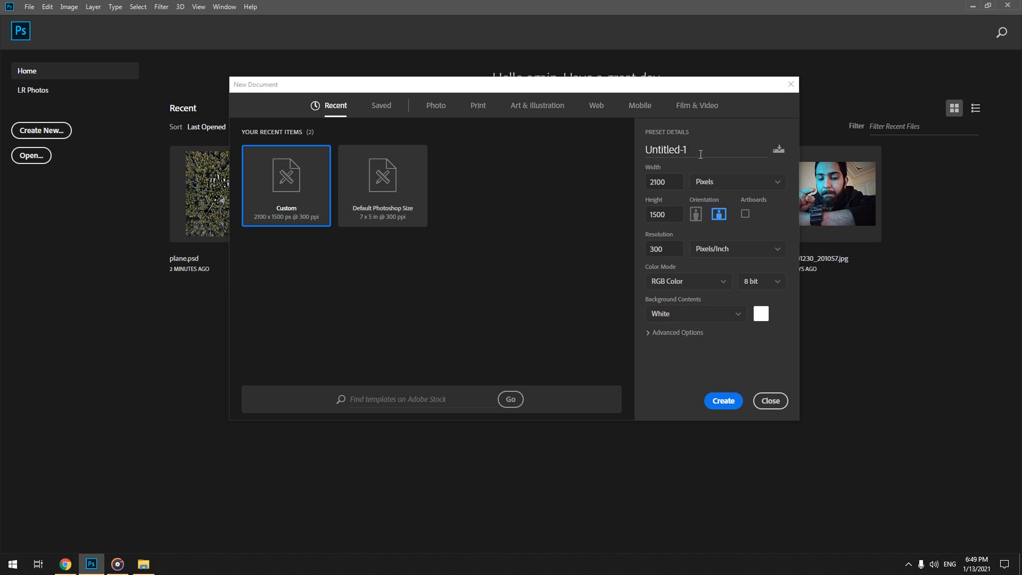
Name the new document first and set its width to 1920 pixels
{"action": "left_click_drag", "start_coordinate": [701, 155], "coordinate": [615, 156]}
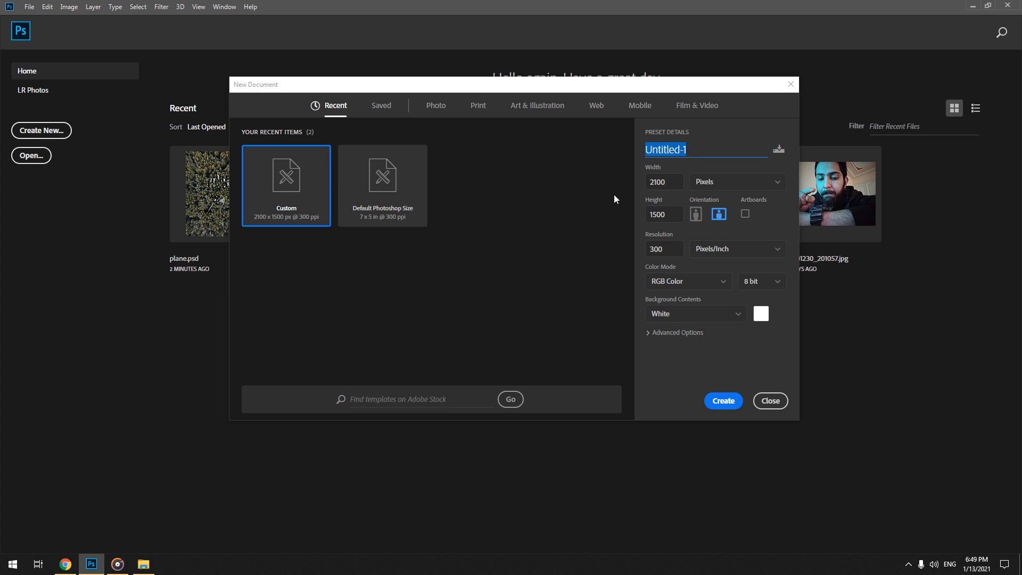
{"action": "type", "text": "first"}
{"action": "left_click", "coordinate": [673, 179]}
{"action": "type", "text": "1920"}
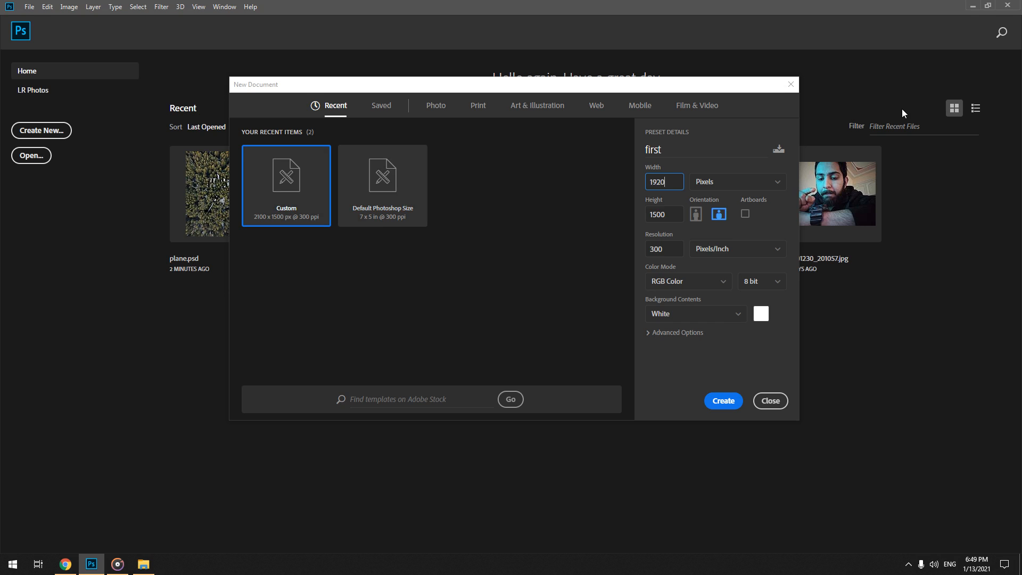
Switch the document's size unit to inches and back to pixels
{"action": "left_click", "coordinate": [760, 184]}
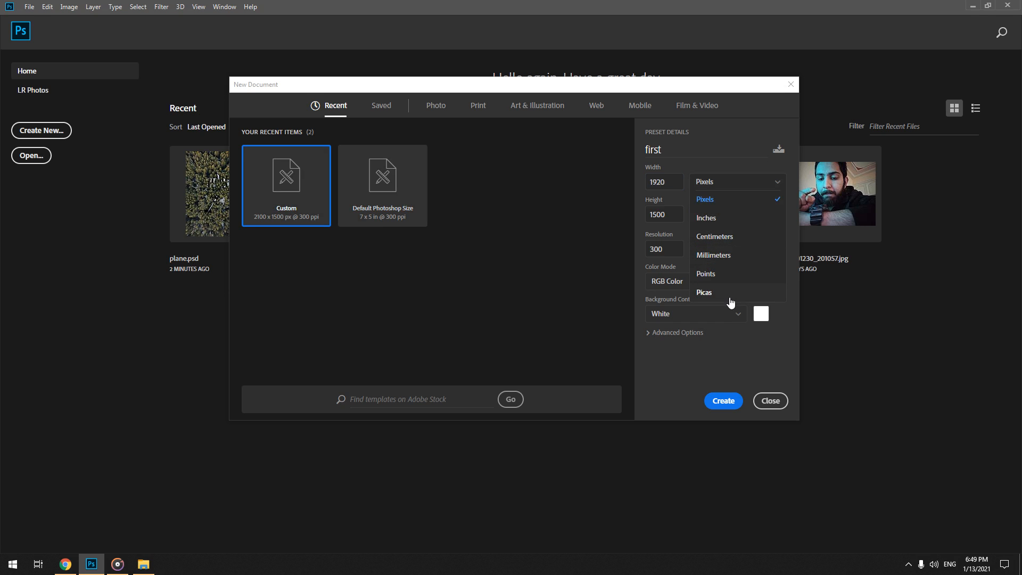
{"action": "left_click", "coordinate": [709, 218]}
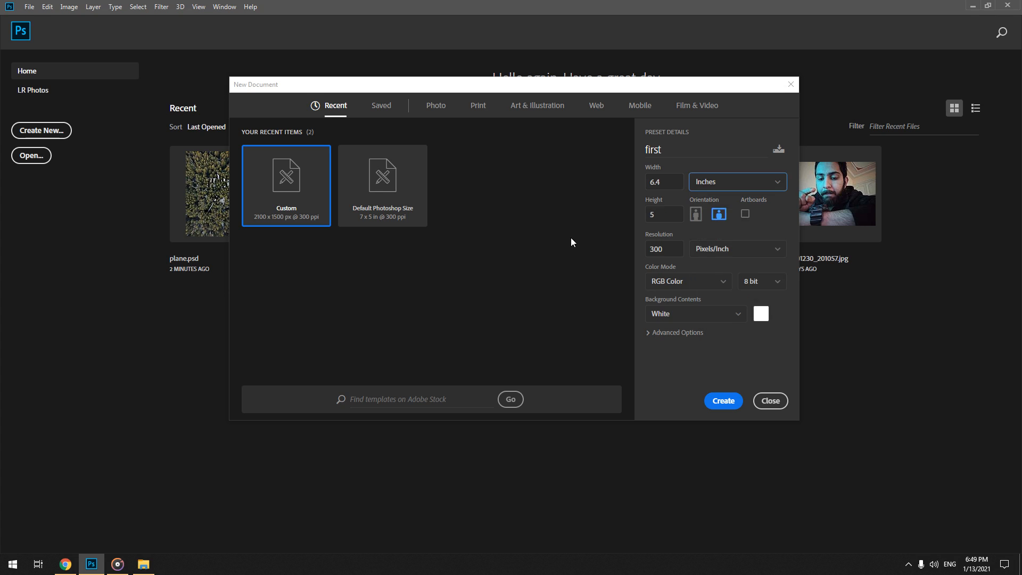
{"action": "left_click", "coordinate": [723, 180]}
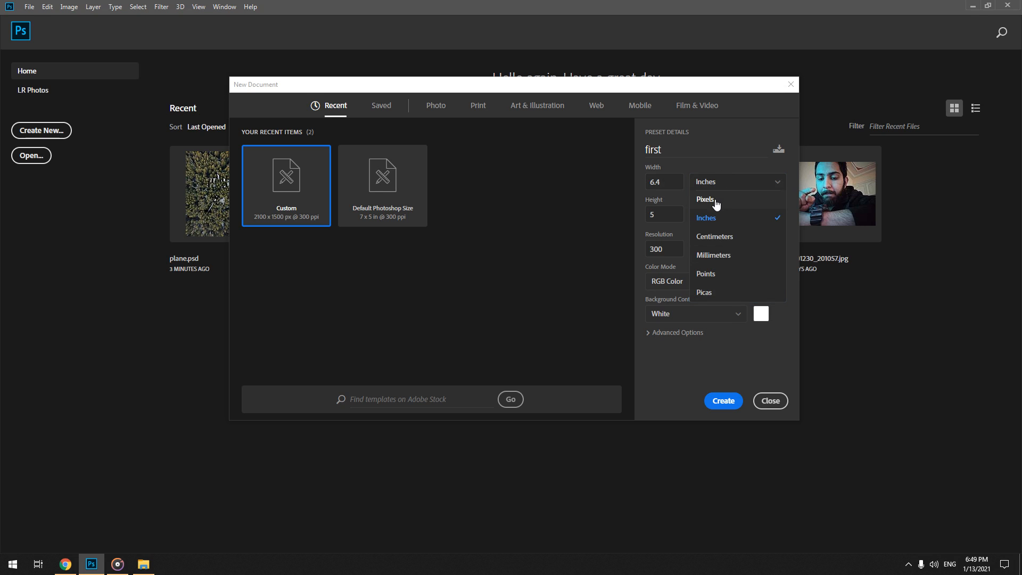
{"action": "left_click", "coordinate": [715, 199]}
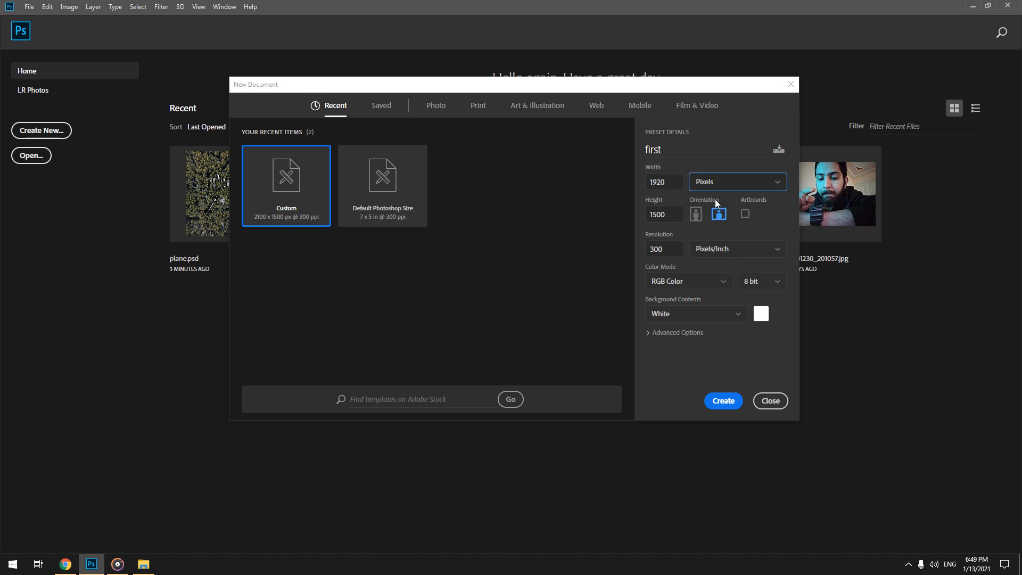
Set the new document's height to 1080 pixels
{"action": "double_click", "coordinate": [669, 214]}
{"action": "type", "text": "1/0"}
{"action": "key", "text": "BackSpace"}
{"action": "type", "text": "08"}
Switch the document's orientation between portrait and landscape, ending on landscape
{"action": "left_click", "coordinate": [699, 216]}
{"action": "left_click", "coordinate": [718, 216]}
{"action": "left_click", "coordinate": [702, 216]}
{"action": "left_click", "coordinate": [725, 218]}
{"action": "left_click", "coordinate": [494, 56]}
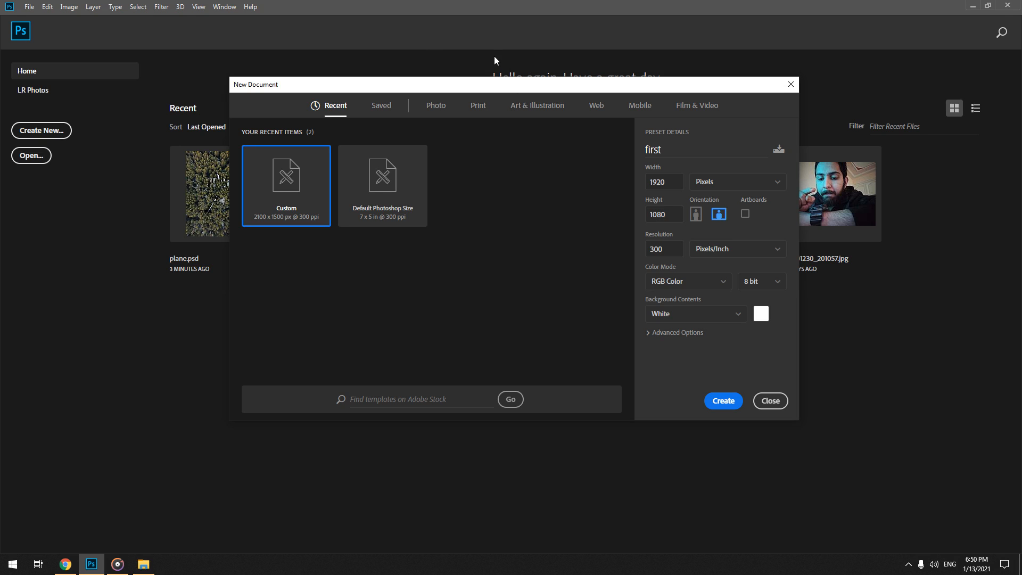
Set the resolution to 72 pixels/inch and create the document
{"action": "left_click_drag", "start_coordinate": [418, 86], "coordinate": [541, 127]}
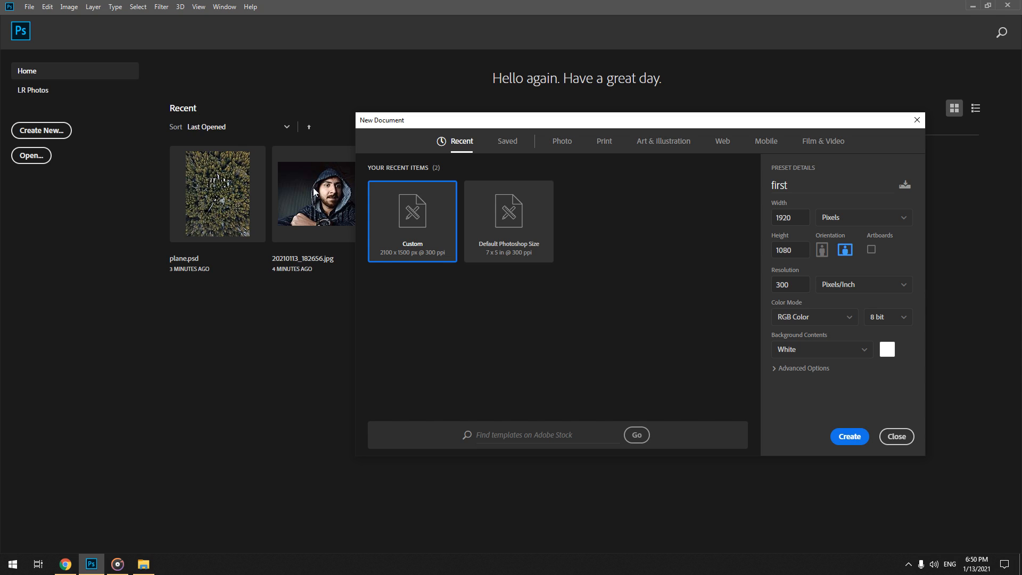
{"action": "left_click_drag", "start_coordinate": [570, 124], "coordinate": [398, 59]}
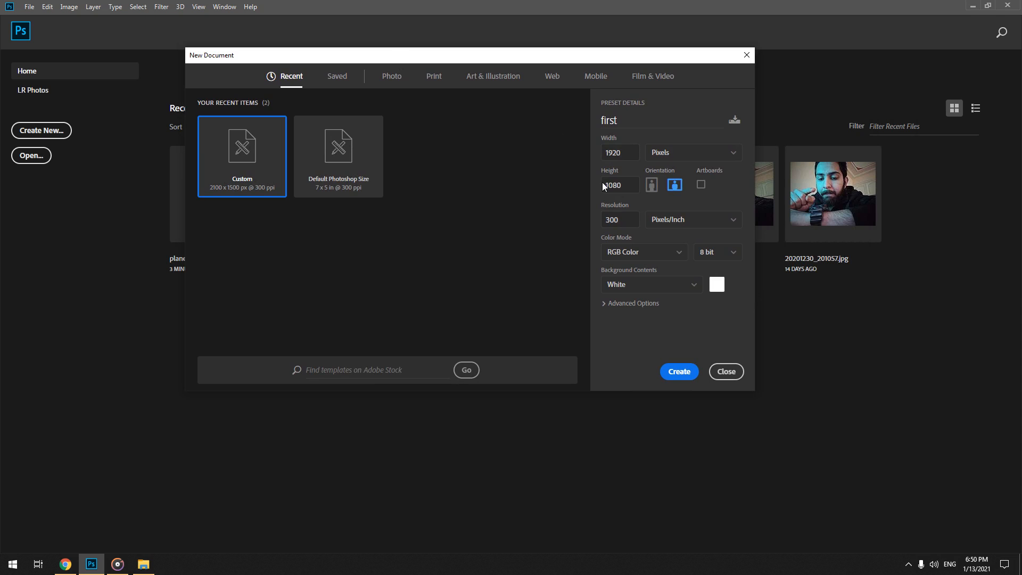
{"action": "double_click", "coordinate": [634, 220]}
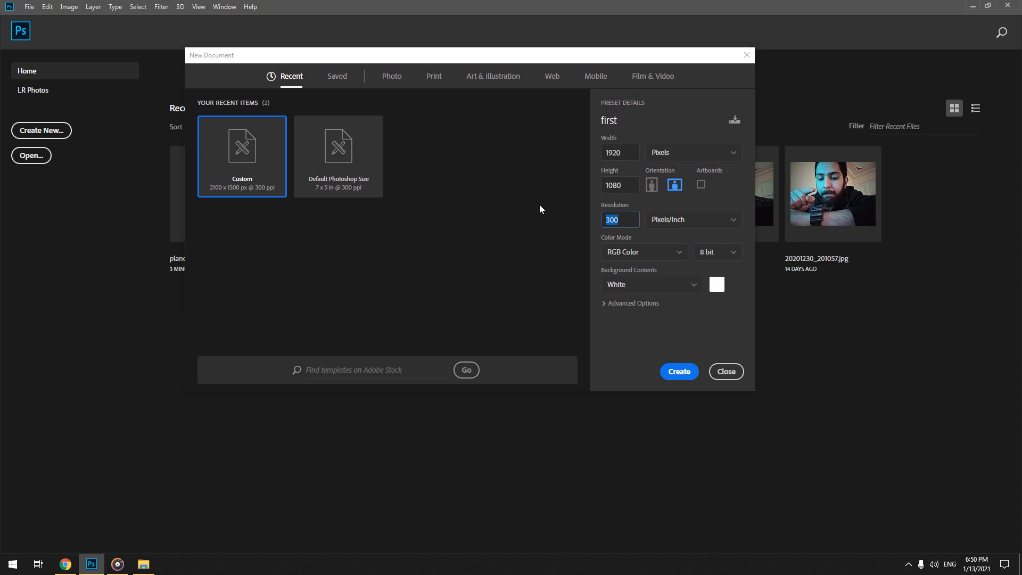
{"action": "left_click", "coordinate": [507, 201]}
{"action": "left_click", "coordinate": [641, 219]}
{"action": "type", "text": "72"}
{"action": "left_click", "coordinate": [679, 371]}
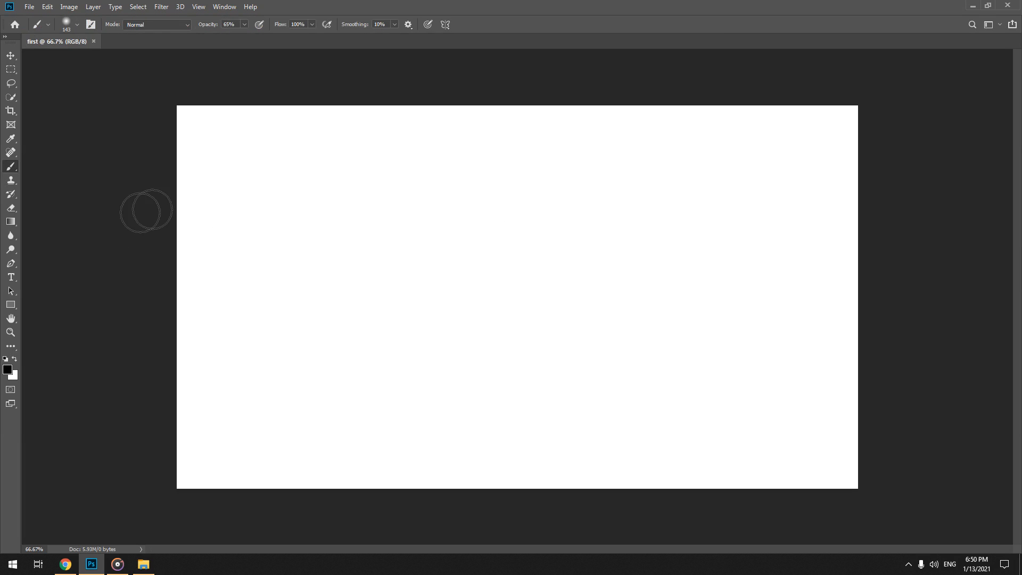
Set the brush to 100% opacity and 100% hardness, and paint a thick black horizontal stroke along the canvas's upper edge
{"action": "mouse_move", "coordinate": [309, 213]}
{"action": "left_mouse_down"}
{"action": "mouse_move", "coordinate": [411, 218]}
{"action": "mouse_move", "coordinate": [534, 234]}
{"action": "mouse_move", "coordinate": [655, 229]}
{"action": "left_mouse_up"}
{"action": "key", "text": "ctrl+z"}
{"action": "key", "text": "0"}
{"action": "right_click", "coordinate": [456, 272]}
{"action": "left_click_drag", "start_coordinate": [487, 294], "coordinate": [512, 295]}
{"action": "left_click", "coordinate": [173, 169]}
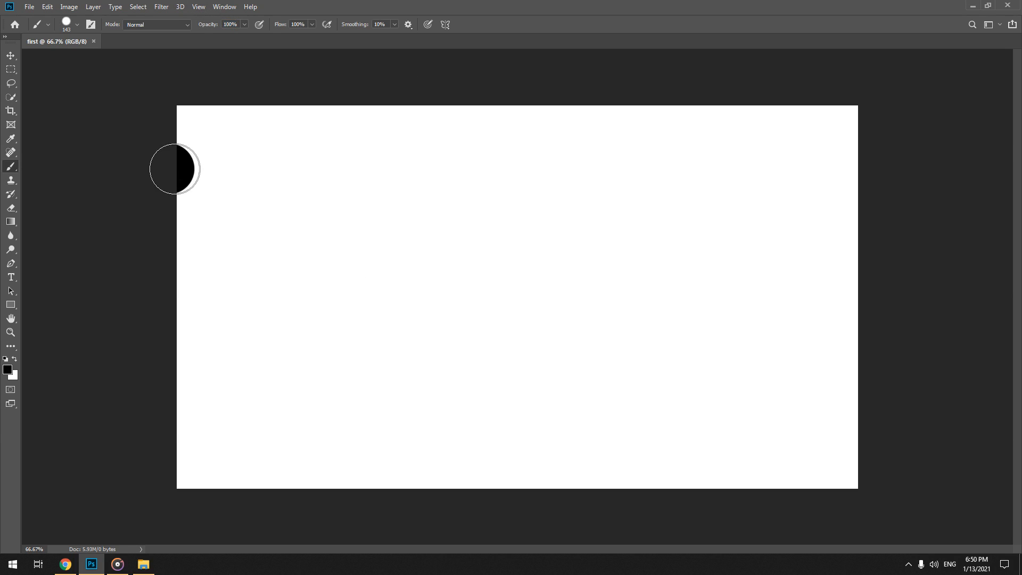
{"action": "key", "text": "ctrl+z"}
{"action": "left_click_drag", "start_coordinate": [205, 145], "coordinate": [743, 142]}
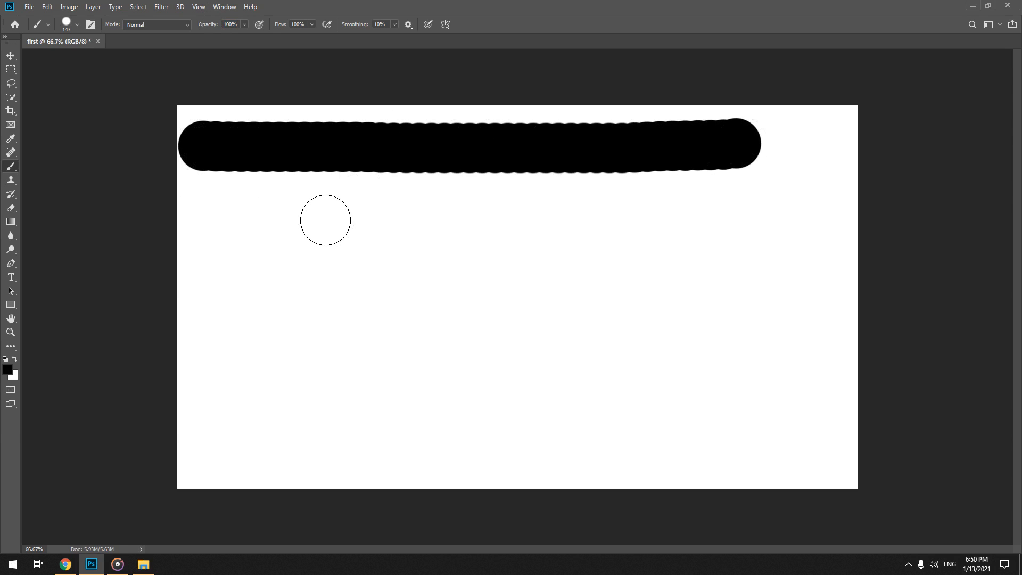
Set the brush spacing to 99% and paint a horizontal row of separate black circles below the first stroke
{"action": "key", "text": "F5"}
{"action": "left_click_drag", "start_coordinate": [722, 248], "coordinate": [762, 251]}
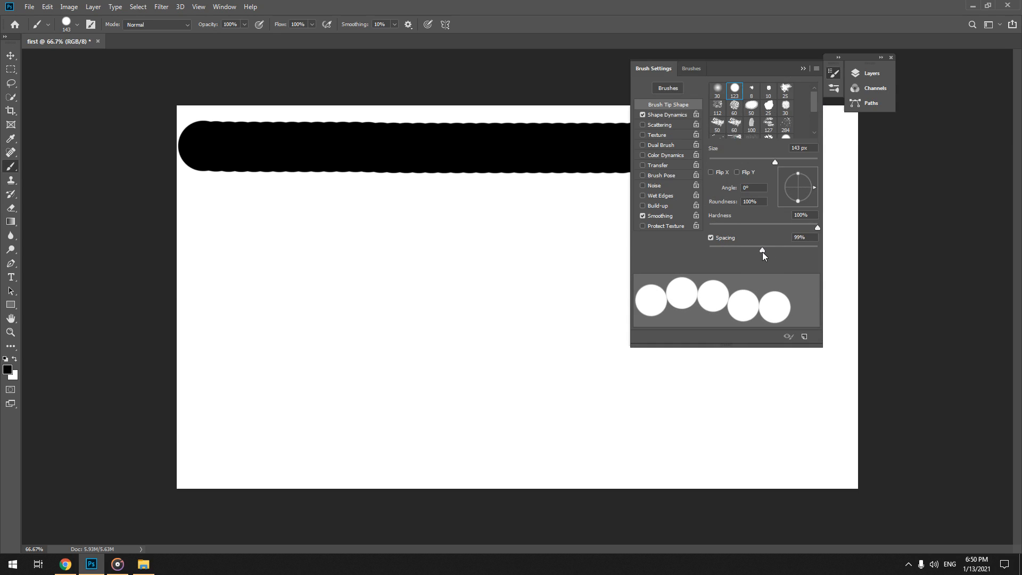
{"action": "mouse_move", "coordinate": [208, 216]}
{"action": "left_mouse_down"}
{"action": "mouse_move", "coordinate": [633, 212]}
{"action": "mouse_move", "coordinate": [610, 213]}
{"action": "left_mouse_up"}
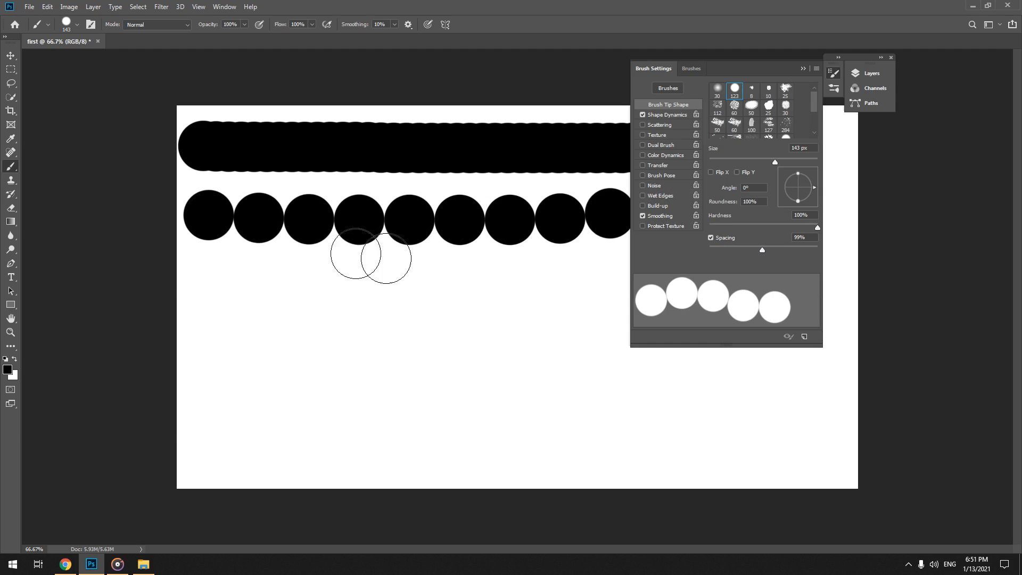
{"action": "left_click", "coordinate": [817, 68]}
{"action": "left_click", "coordinate": [805, 68]}
{"action": "left_click", "coordinate": [805, 69]}
{"action": "left_click", "coordinate": [892, 57]}
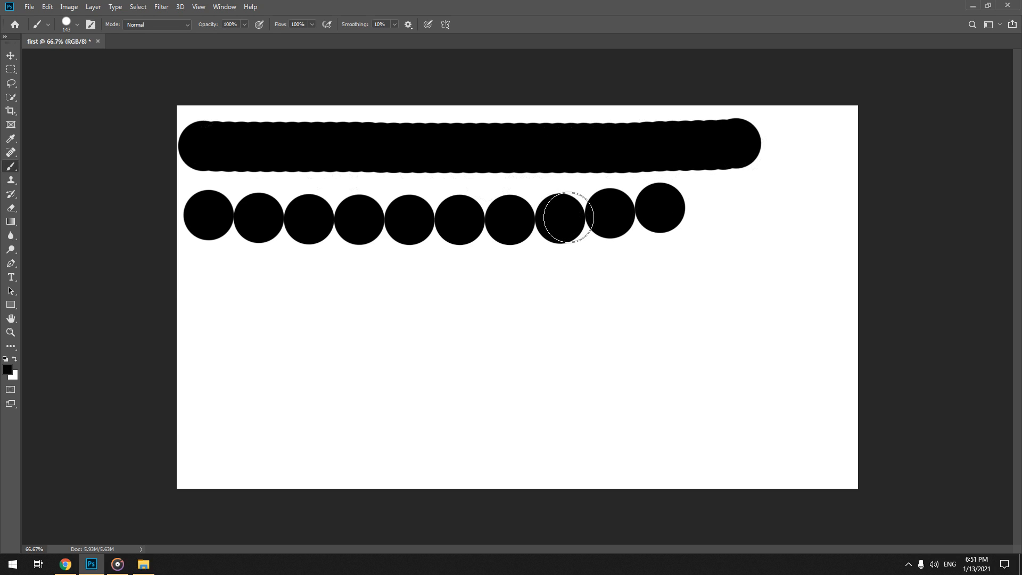
Set the brush spacing to 1% and paint smooth continuous black strokes across the lower half of the canvas
{"action": "key", "text": "F5"}
{"action": "left_click_drag", "start_coordinate": [768, 247], "coordinate": [657, 252]}
{"action": "left_click_drag", "start_coordinate": [253, 283], "coordinate": [753, 297]}
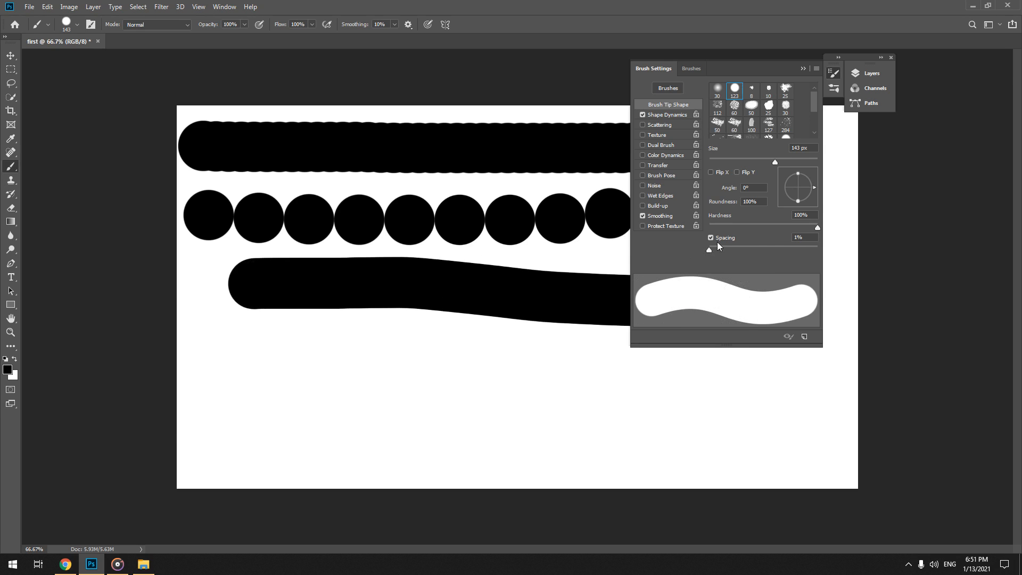
{"action": "mouse_move", "coordinate": [183, 367]}
{"action": "left_mouse_down"}
{"action": "mouse_move", "coordinate": [416, 382]}
{"action": "mouse_move", "coordinate": [822, 438]}
{"action": "mouse_move", "coordinate": [935, 438]}
{"action": "left_mouse_up"}
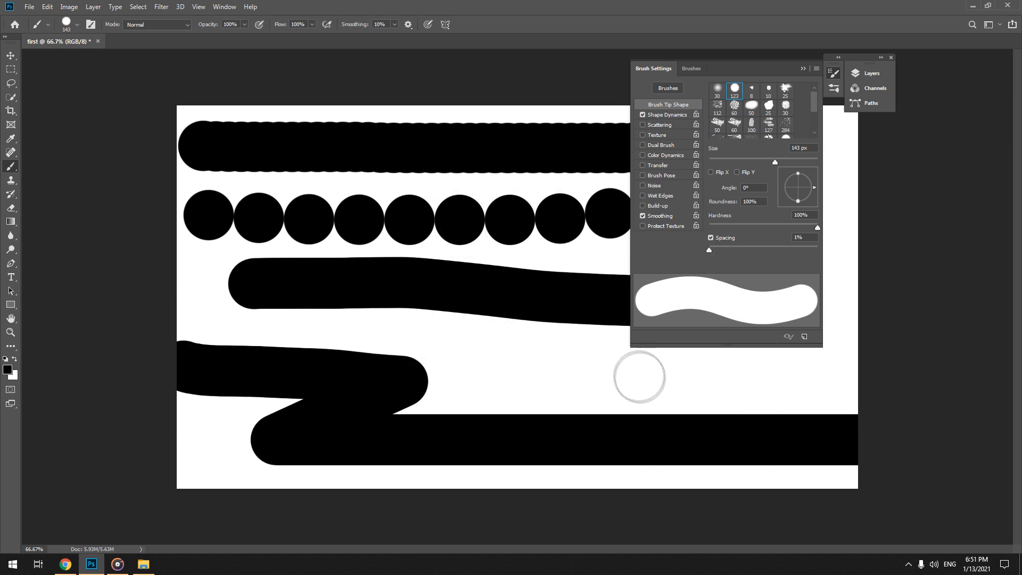
{"action": "left_click", "coordinate": [834, 73]}
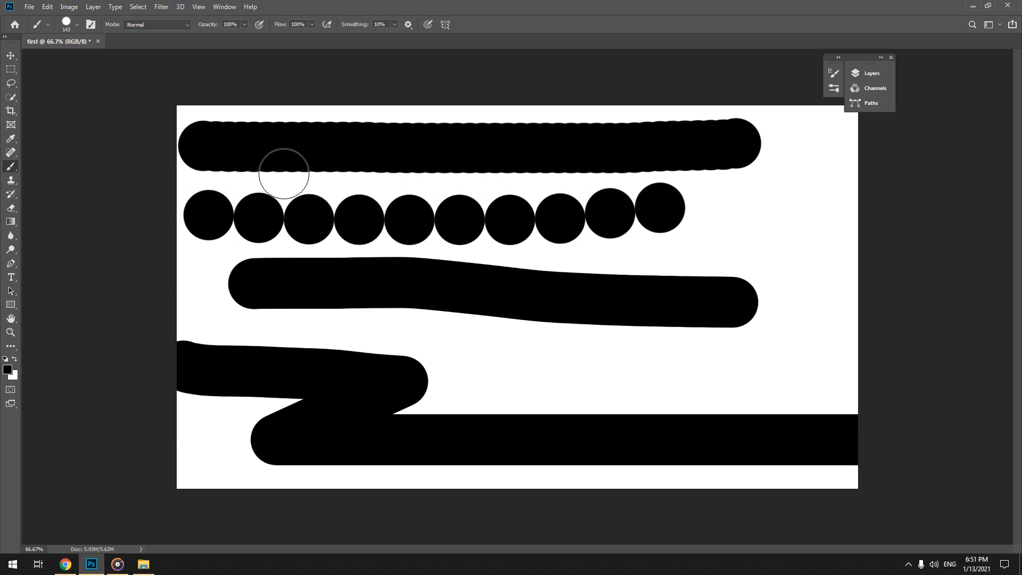
Reduce the brush size to 1 px and outline the left ends of three painted rows with thin freehand boxes
{"action": "right_click", "coordinate": [311, 179]}
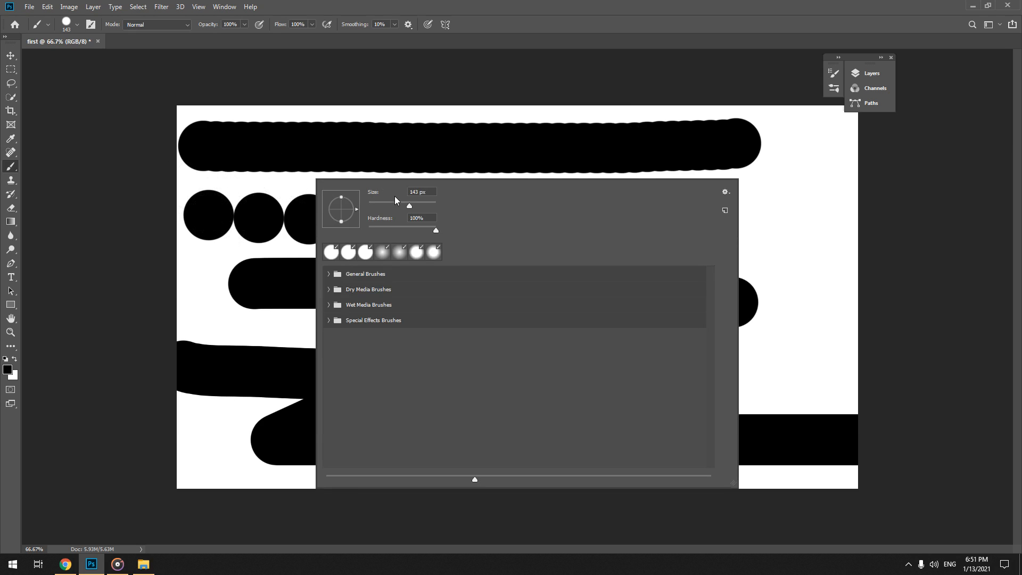
{"action": "left_click_drag", "start_coordinate": [393, 204], "coordinate": [367, 203]}
{"action": "mouse_move", "coordinate": [189, 183]}
{"action": "left_mouse_down"}
{"action": "mouse_move", "coordinate": [278, 180]}
{"action": "mouse_move", "coordinate": [280, 213]}
{"action": "mouse_move", "coordinate": [218, 259]}
{"action": "mouse_move", "coordinate": [184, 224]}
{"action": "mouse_move", "coordinate": [183, 199]}
{"action": "left_mouse_up"}
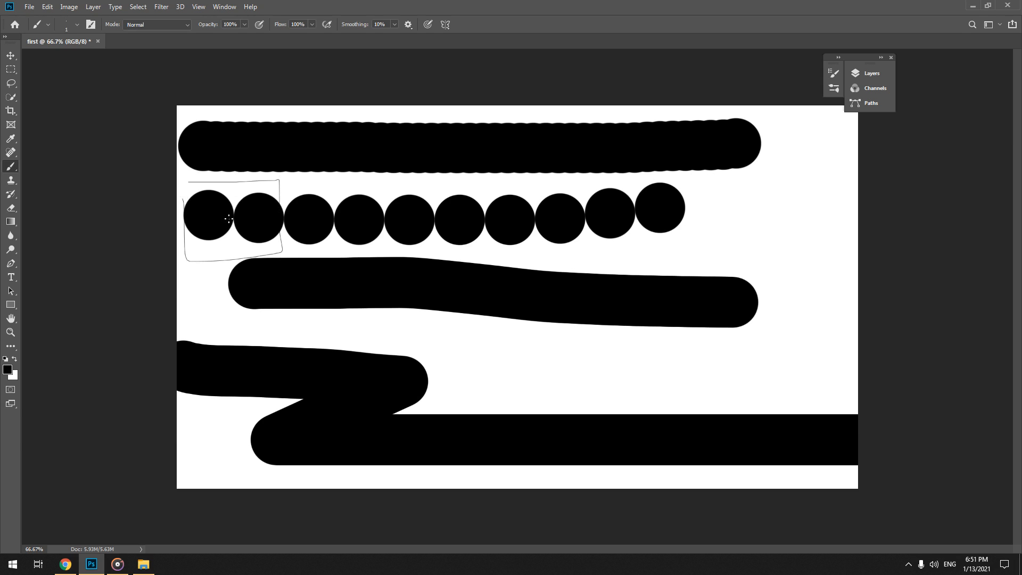
{"action": "left_click_drag", "start_coordinate": [180, 114], "coordinate": [277, 116]}
{"action": "mouse_move", "coordinate": [222, 192]}
{"action": "left_mouse_down"}
{"action": "mouse_move", "coordinate": [168, 185]}
{"action": "mouse_move", "coordinate": [170, 151]}
{"action": "left_mouse_up"}
{"action": "mouse_move", "coordinate": [187, 324]}
{"action": "left_mouse_down"}
{"action": "mouse_move", "coordinate": [281, 358]}
{"action": "mouse_move", "coordinate": [287, 401]}
{"action": "mouse_move", "coordinate": [196, 421]}
{"action": "mouse_move", "coordinate": [185, 408]}
{"action": "mouse_move", "coordinate": [181, 336]}
{"action": "left_mouse_up"}
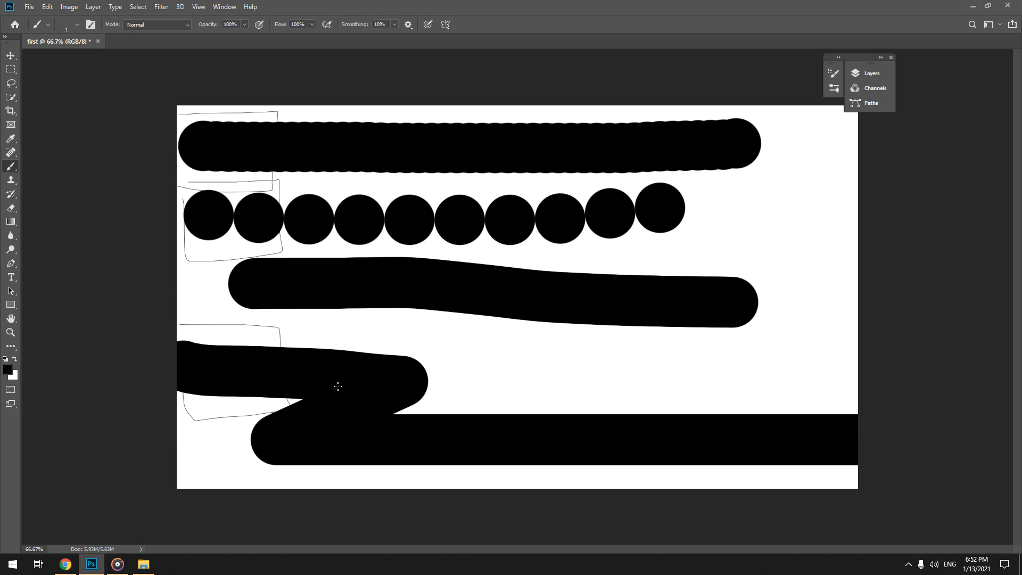
Close the document first without saving its changes
{"action": "left_click", "coordinate": [99, 40]}
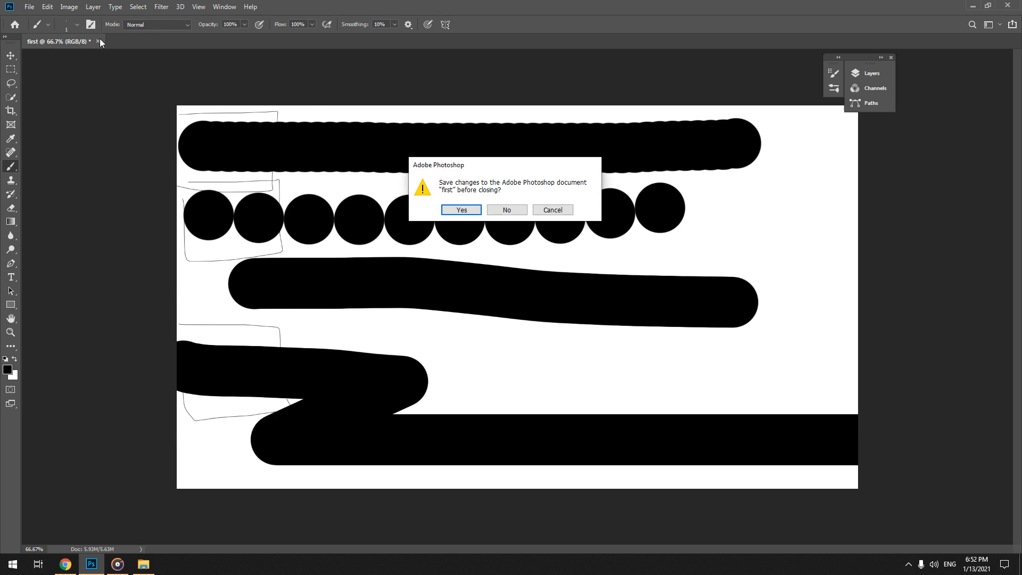
{"action": "left_click", "coordinate": [503, 211]}
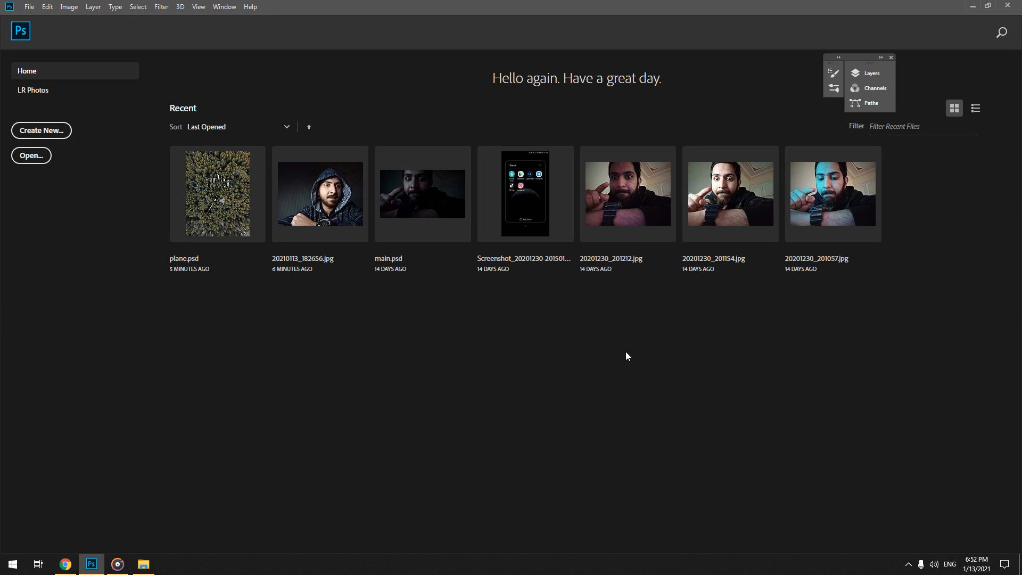
Start a new document and try Pixels/Centimeter as the resolution unit, returning it to Pixels/Inch
{"action": "key", "text": "ctrl+n"}
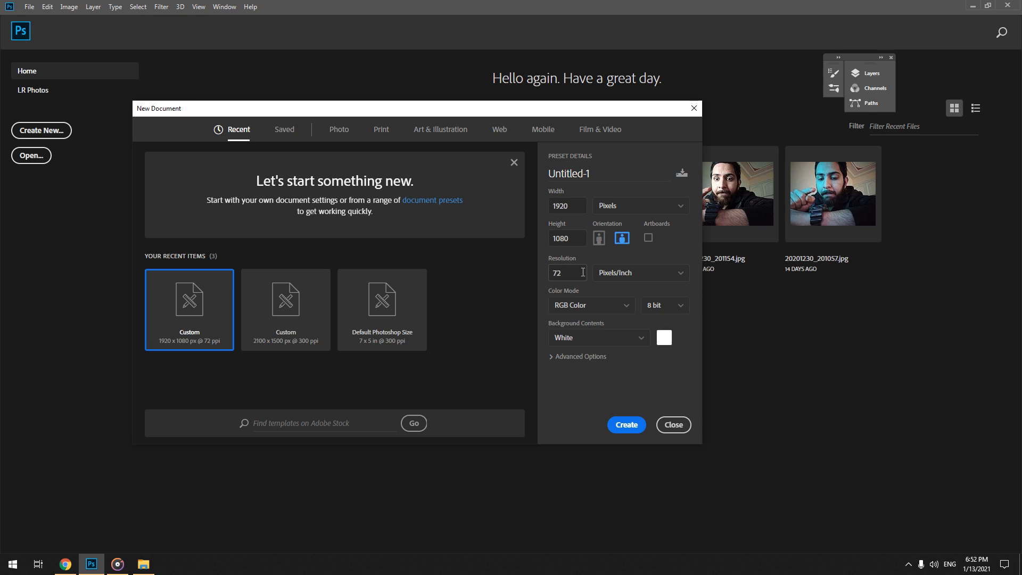
{"action": "double_click", "coordinate": [583, 273]}
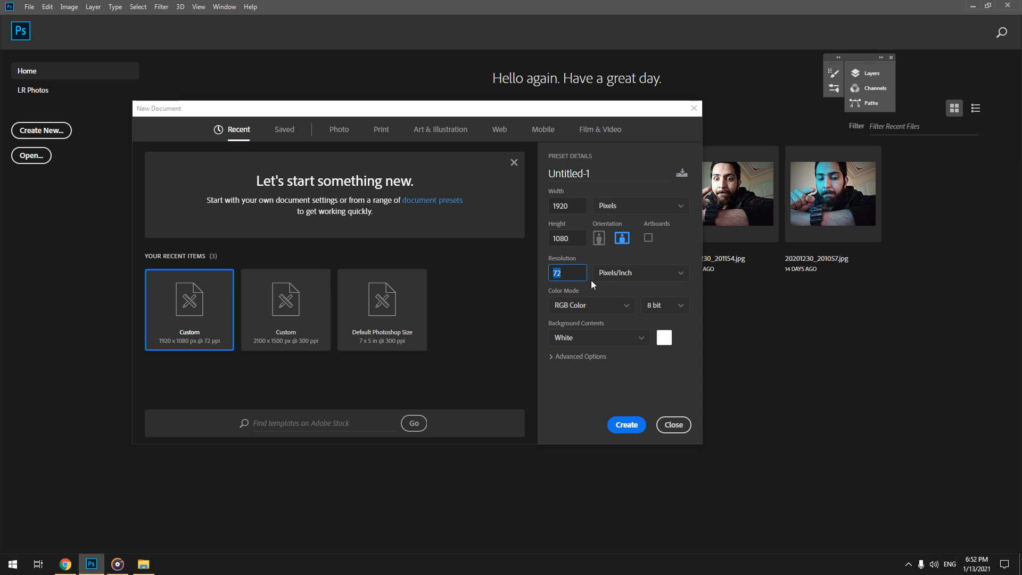
{"action": "left_click", "coordinate": [647, 278]}
{"action": "left_click", "coordinate": [645, 306]}
{"action": "left_click", "coordinate": [633, 277]}
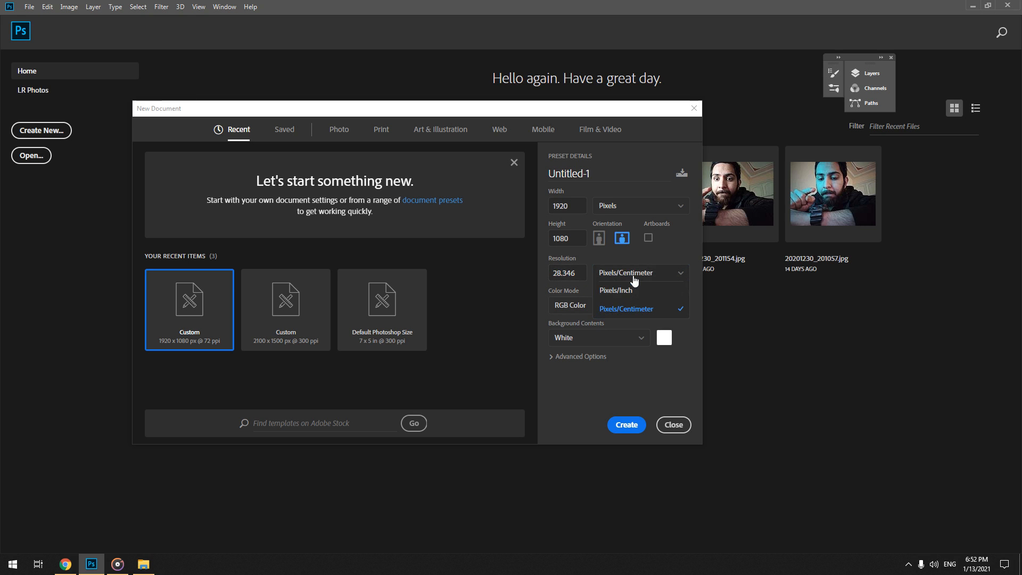
{"action": "left_click", "coordinate": [633, 290]}
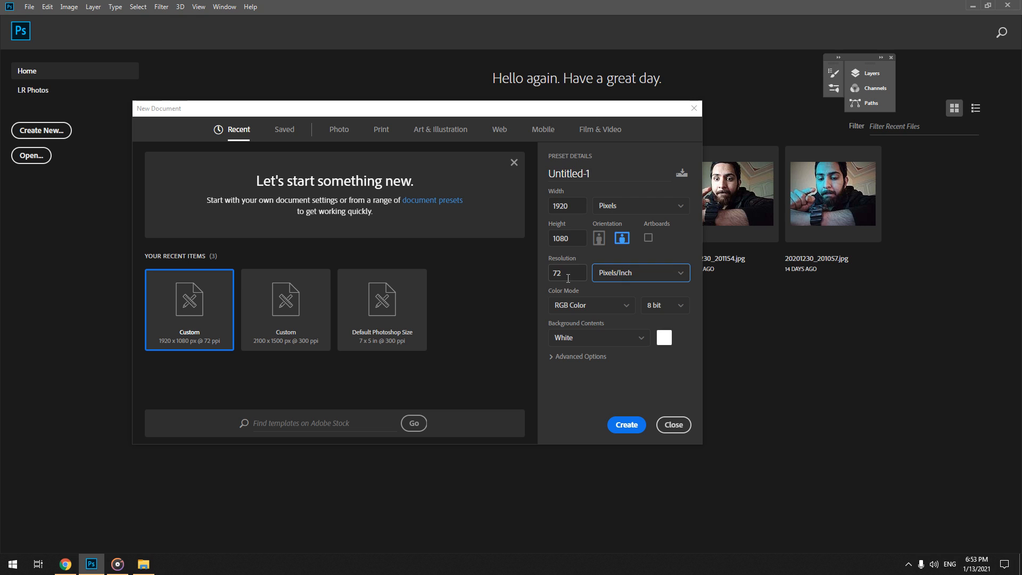
{"action": "left_click_drag", "start_coordinate": [425, 109], "coordinate": [494, 120]}
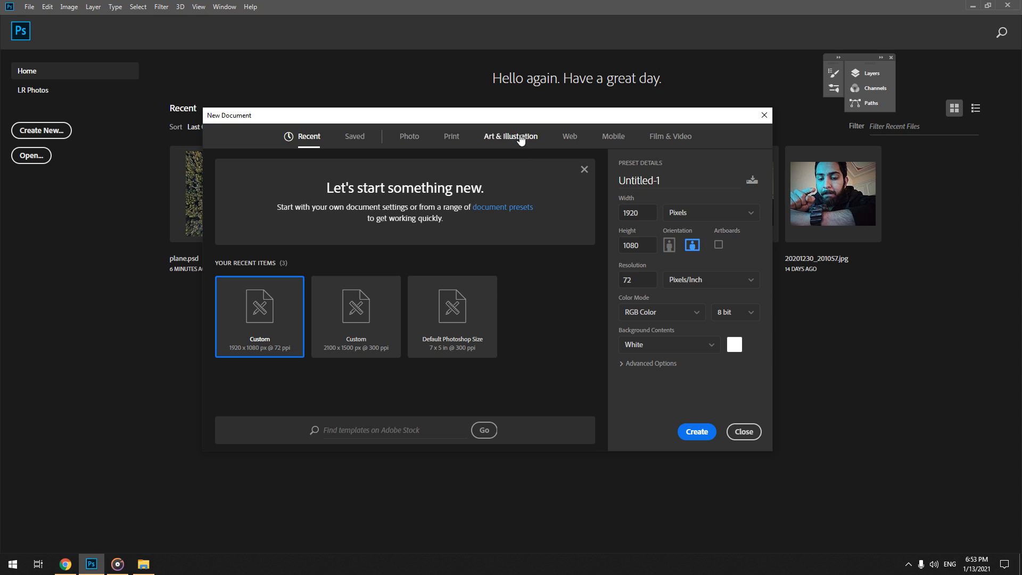
{"action": "left_click_drag", "start_coordinate": [527, 114], "coordinate": [472, 125]}
{"action": "left_click", "coordinate": [514, 325]}
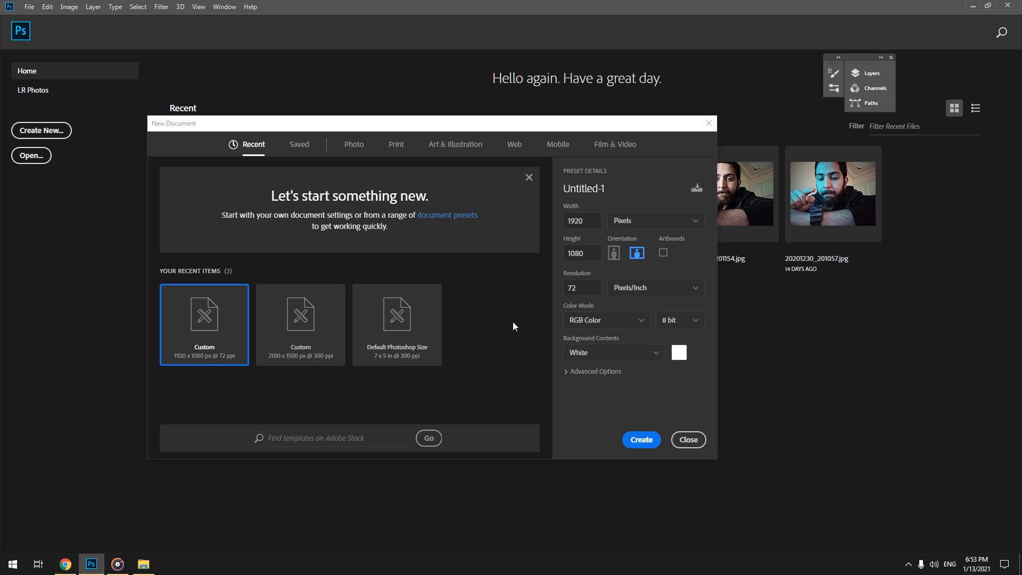
Set the new document's resolution to 96 pixels/inch, show the desktop and return to the New Document dialog
{"action": "left_click", "coordinate": [567, 293]}
{"action": "double_click", "coordinate": [583, 289]}
{"action": "left_click_drag", "start_coordinate": [527, 131], "coordinate": [570, 323]}
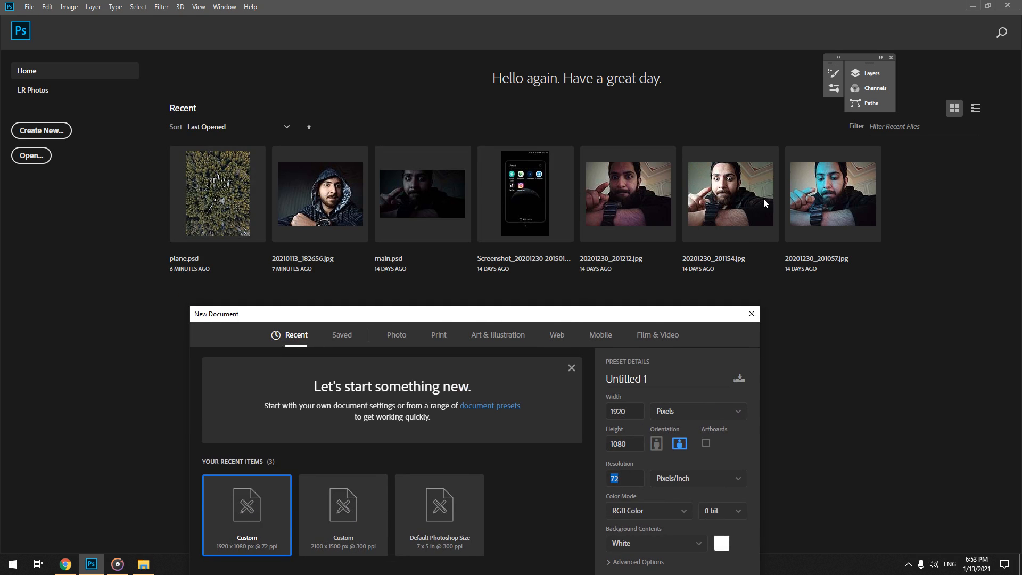
{"action": "left_click_drag", "start_coordinate": [478, 321], "coordinate": [454, 132]}
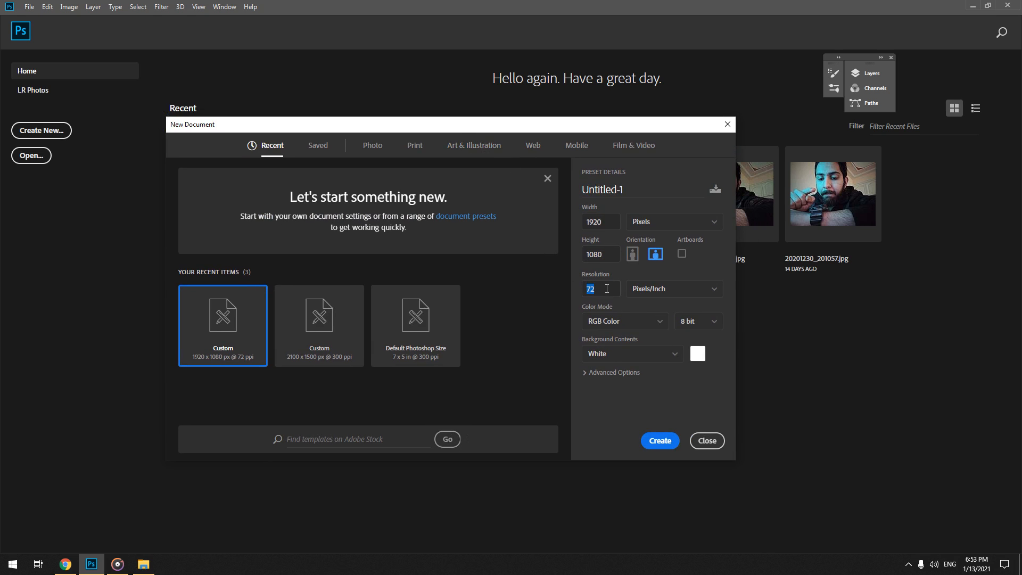
{"action": "type", "text": "96"}
{"action": "left_click", "coordinate": [1021, 570]}
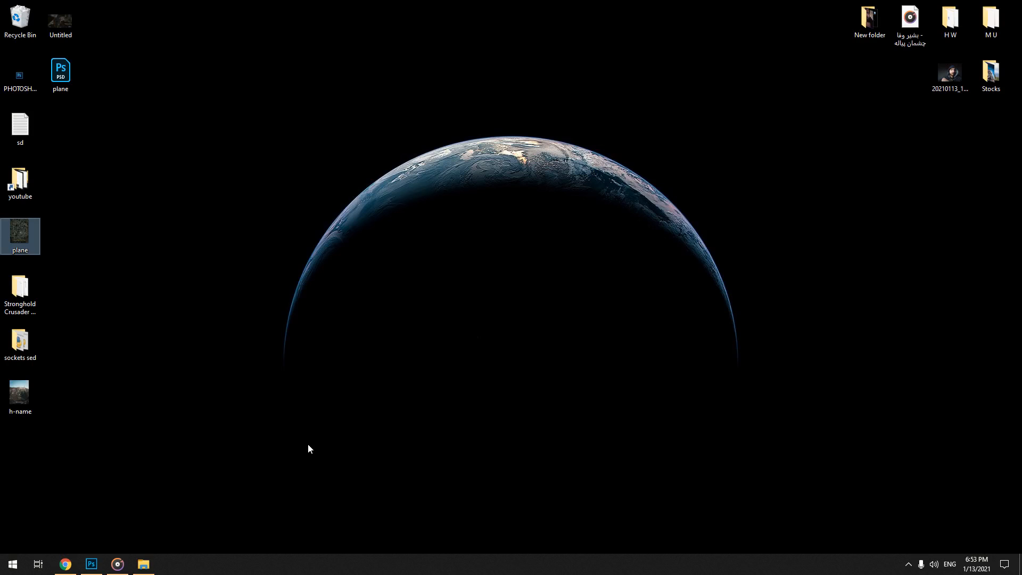
{"action": "left_click", "coordinate": [87, 570]}
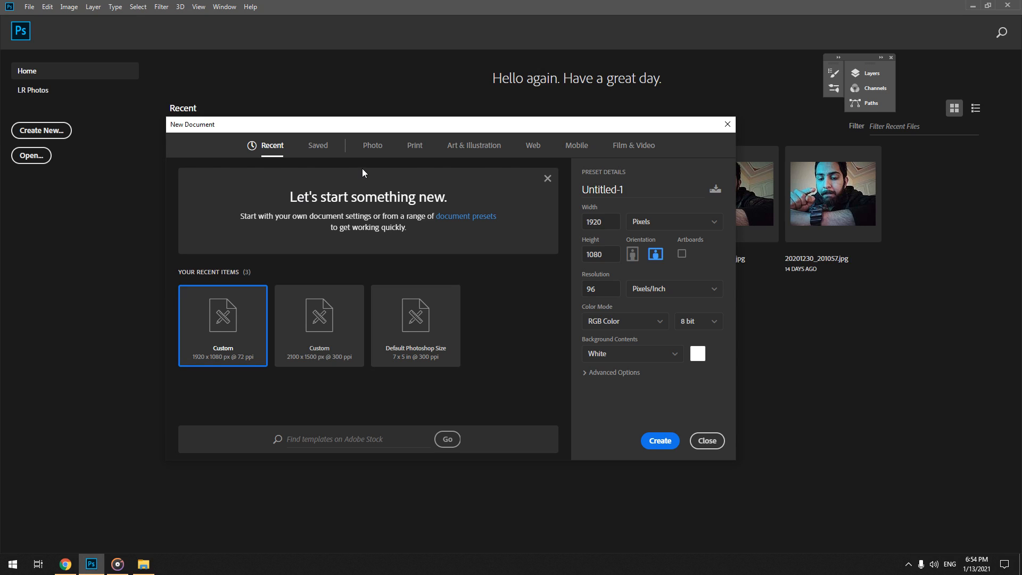
Try a resolution of 150 and settle on 300 pixels/inch for the new document
{"action": "left_click_drag", "start_coordinate": [615, 289], "coordinate": [560, 296]}
{"action": "left_click_drag", "start_coordinate": [615, 289], "coordinate": [538, 293]}
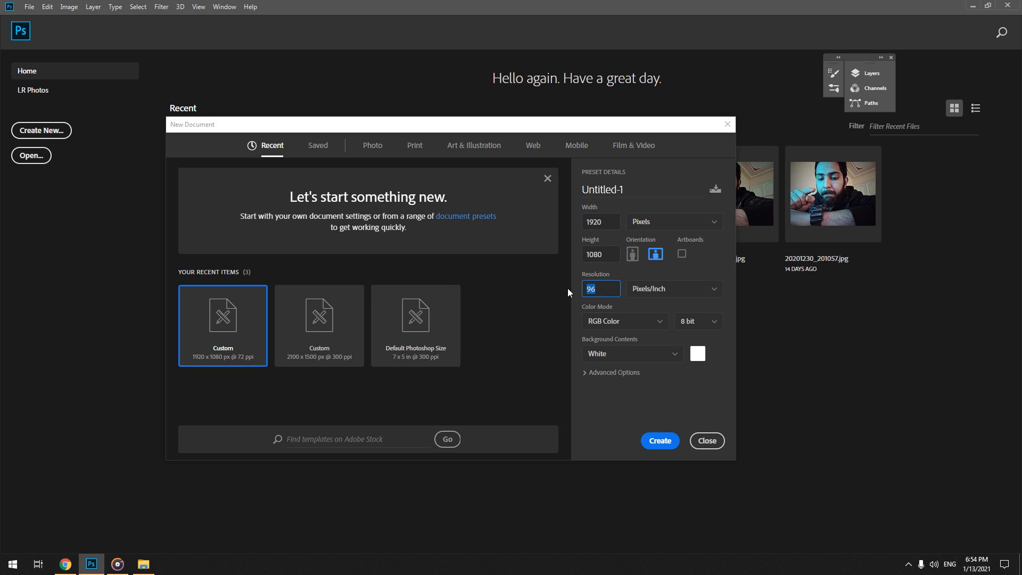
{"action": "type", "text": "150"}
{"action": "type", "text": "300"}
{"action": "left_click", "coordinate": [539, 296]}
{"action": "left_click_drag", "start_coordinate": [606, 290], "coordinate": [567, 291]}
{"action": "left_click", "coordinate": [558, 298]}
{"action": "left_click_drag", "start_coordinate": [618, 290], "coordinate": [601, 280]}
{"action": "left_click", "coordinate": [596, 410]}
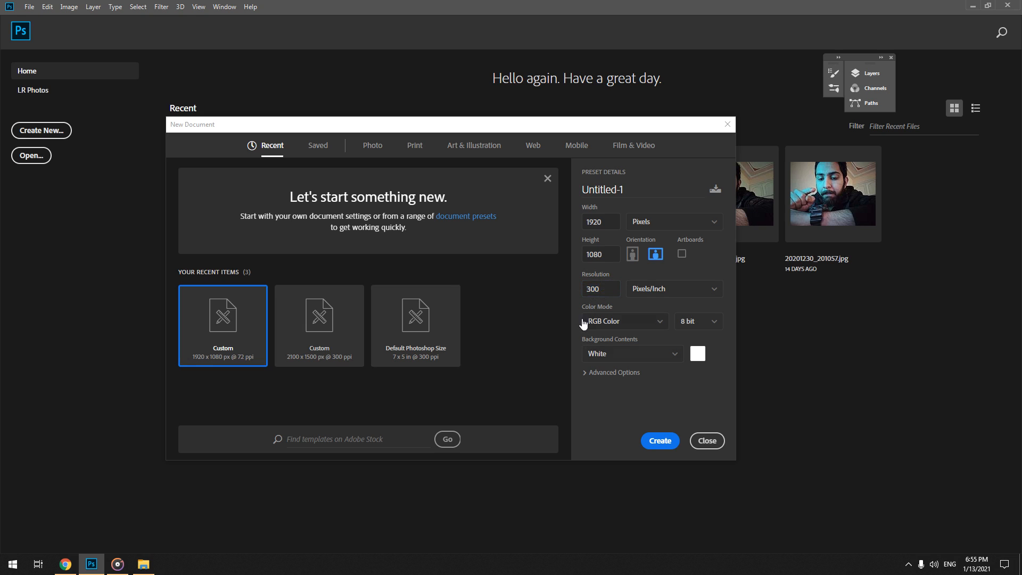
Try CMYK Color and Grayscale as the new document's color mode and return it to RGB Color
{"action": "left_click", "coordinate": [641, 325]}
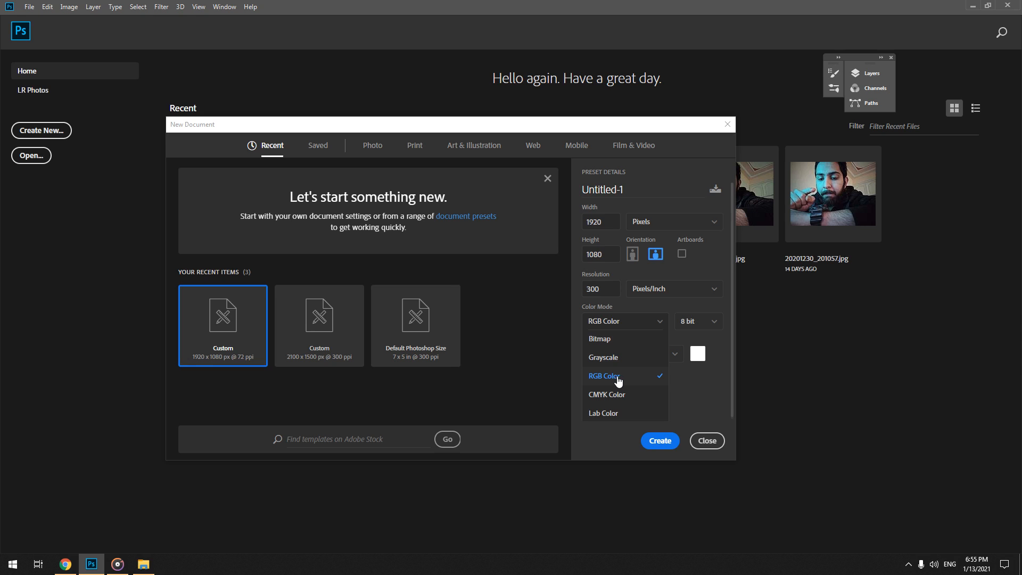
{"action": "left_click", "coordinate": [709, 385]}
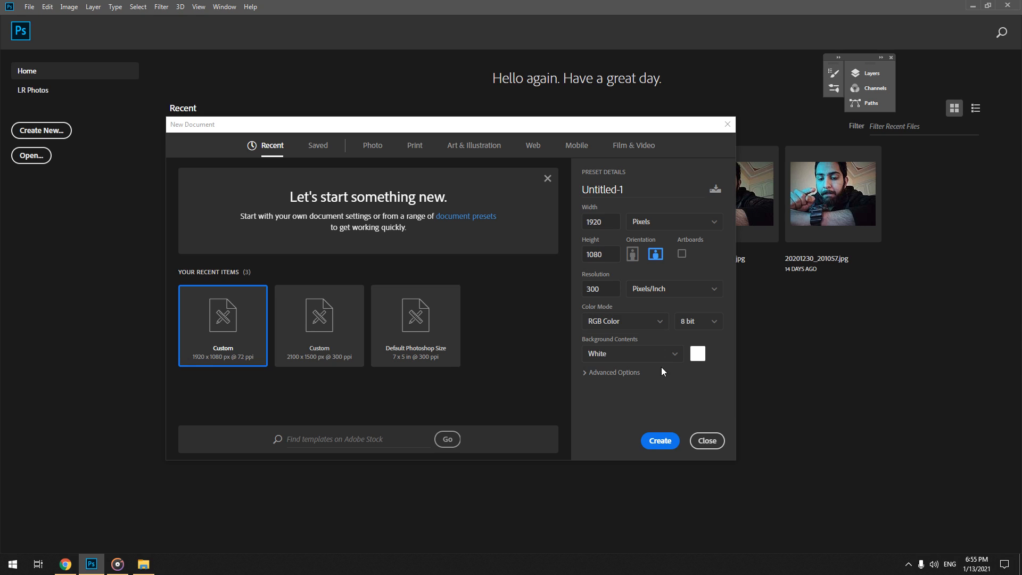
{"action": "left_click", "coordinate": [639, 325]}
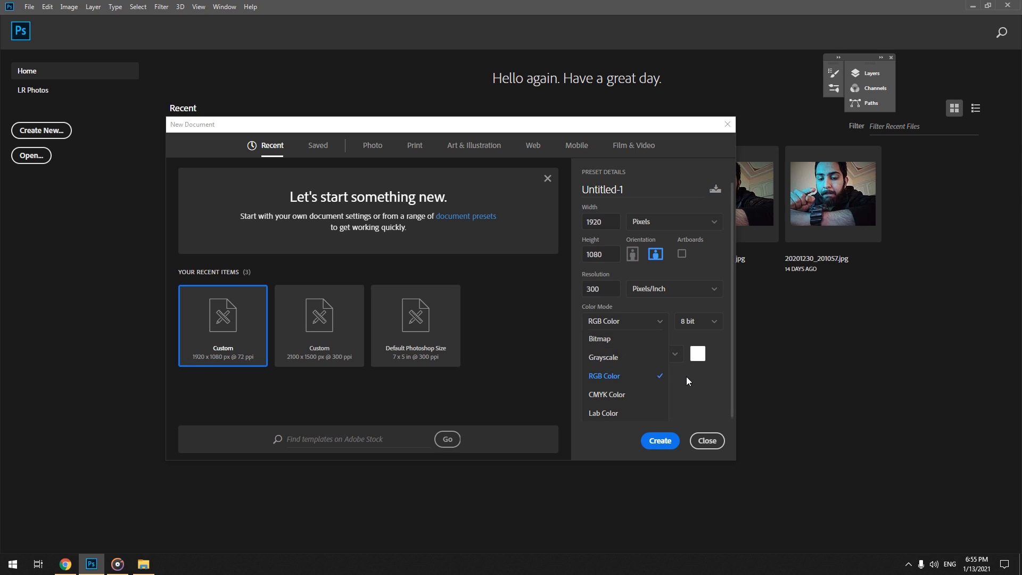
{"action": "left_click", "coordinate": [592, 395]}
{"action": "left_click", "coordinate": [608, 326]}
{"action": "left_click", "coordinate": [705, 417]}
{"action": "left_click", "coordinate": [635, 325]}
{"action": "left_click", "coordinate": [612, 358]}
{"action": "left_click", "coordinate": [614, 322]}
{"action": "left_click", "coordinate": [660, 378]}
Review the bit depth, color profile and pixel aspect ratio choices without changing them, and create the document
{"action": "left_click", "coordinate": [712, 322]}
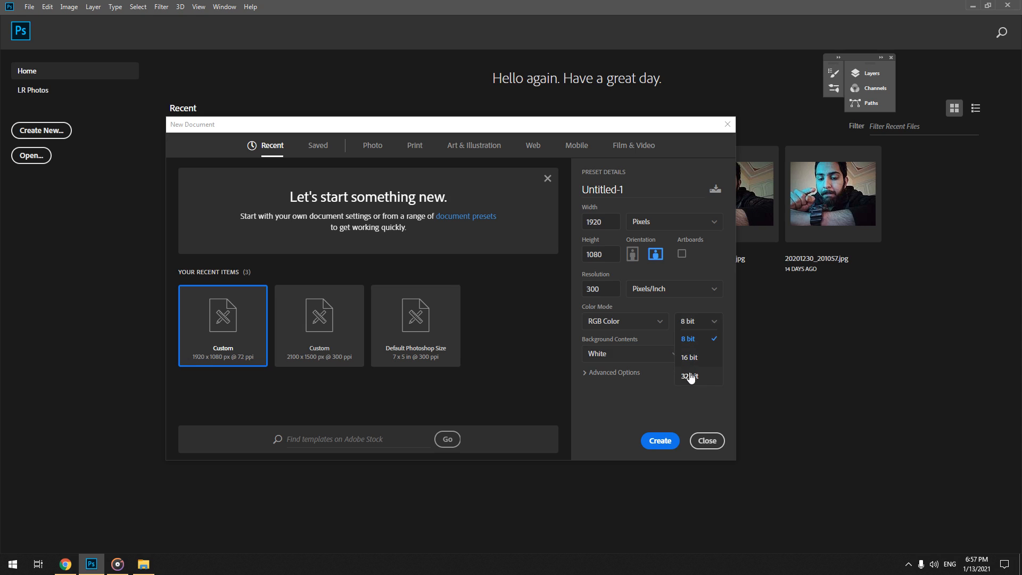
{"action": "left_click", "coordinate": [638, 400]}
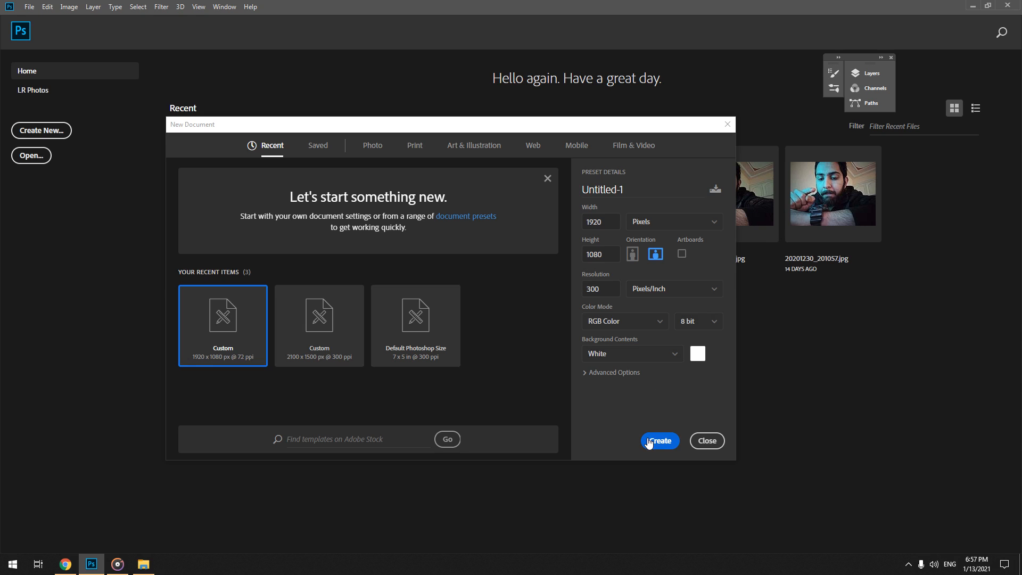
{"action": "left_click", "coordinate": [608, 373]}
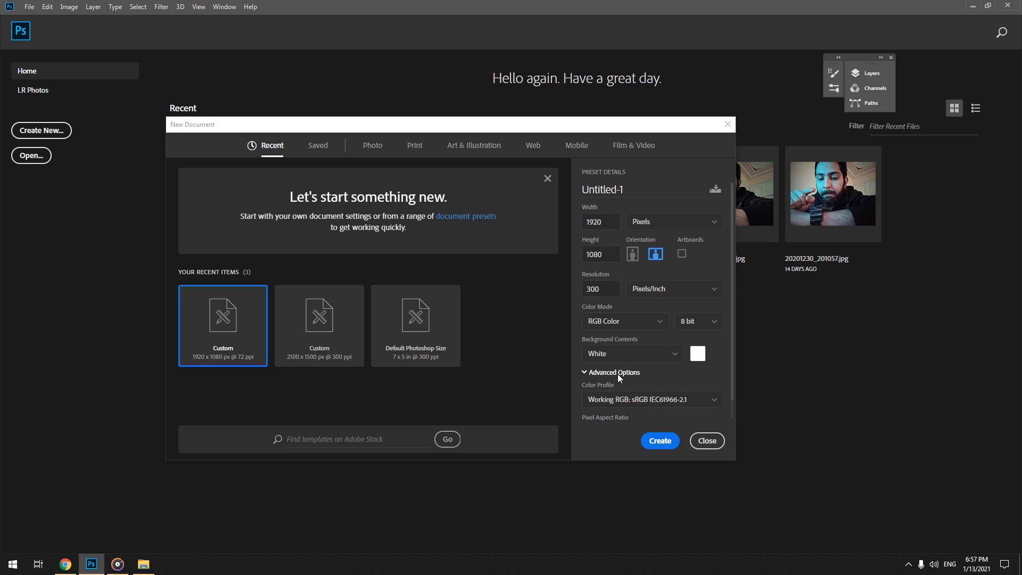
{"action": "left_click", "coordinate": [716, 403]}
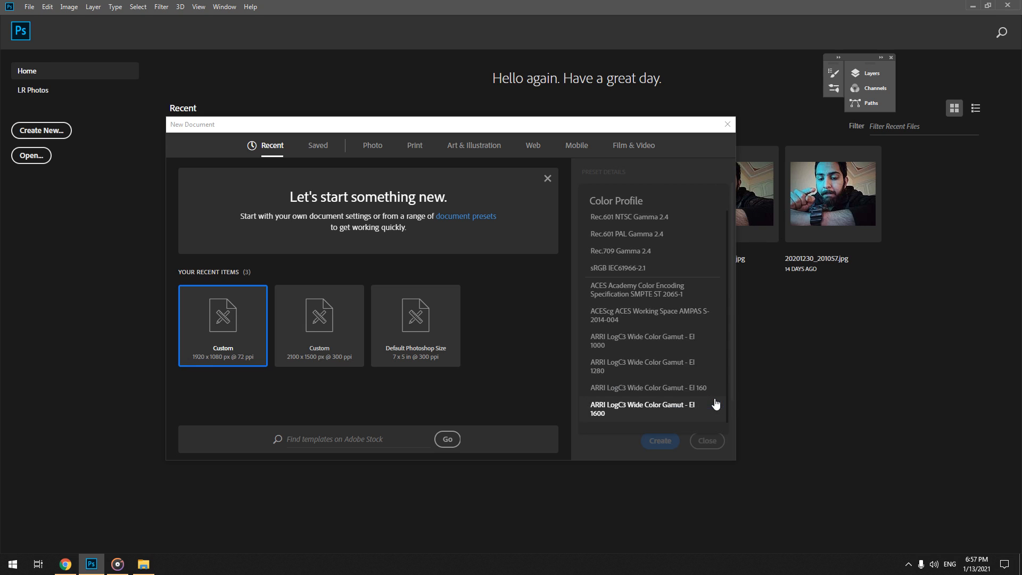
{"action": "left_click", "coordinate": [607, 450]}
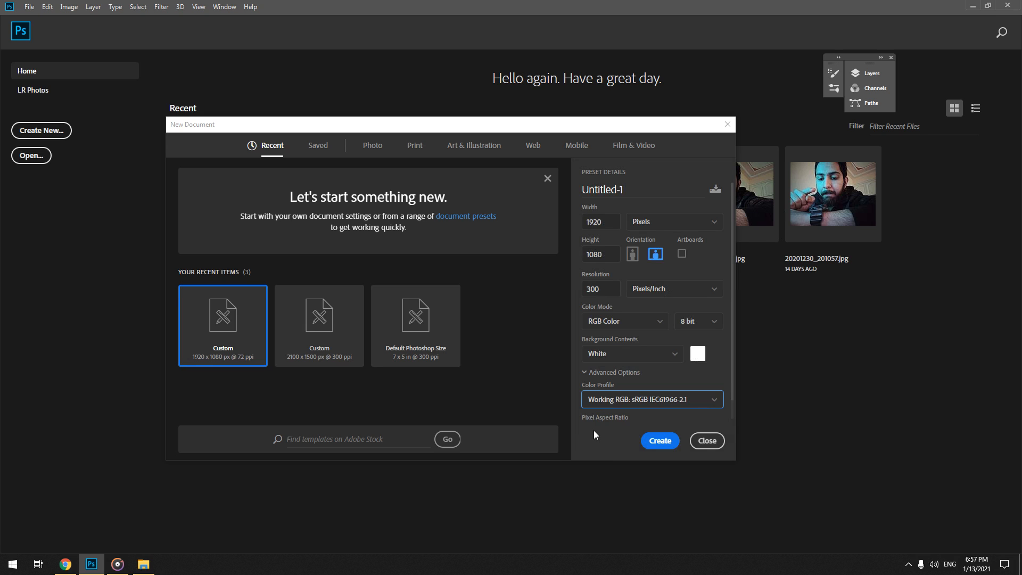
{"action": "scroll", "coordinate": [665, 382], "scroll_direction": "down", "scroll_amount": 1}
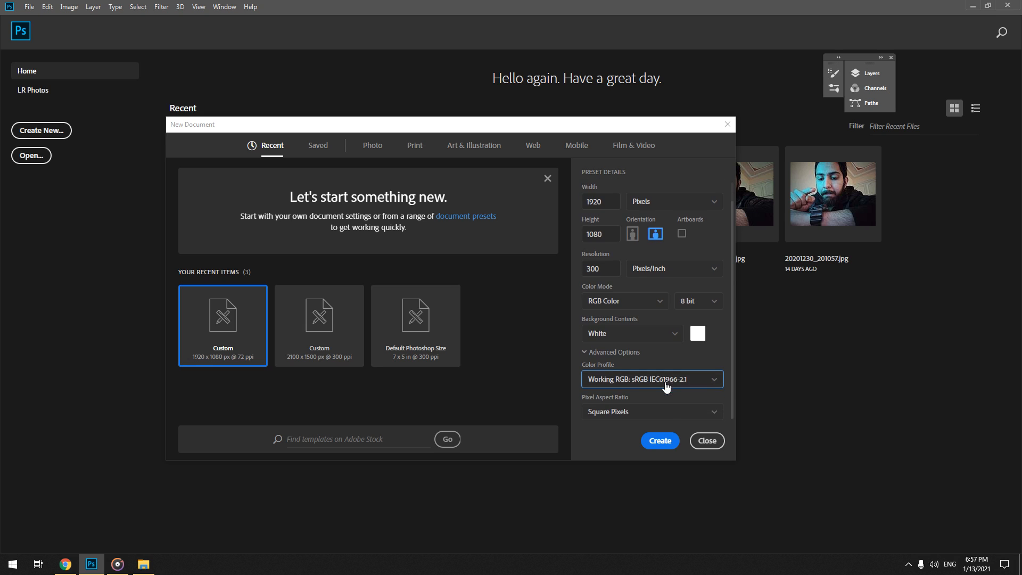
{"action": "left_click", "coordinate": [667, 414]}
{"action": "left_click", "coordinate": [610, 445]}
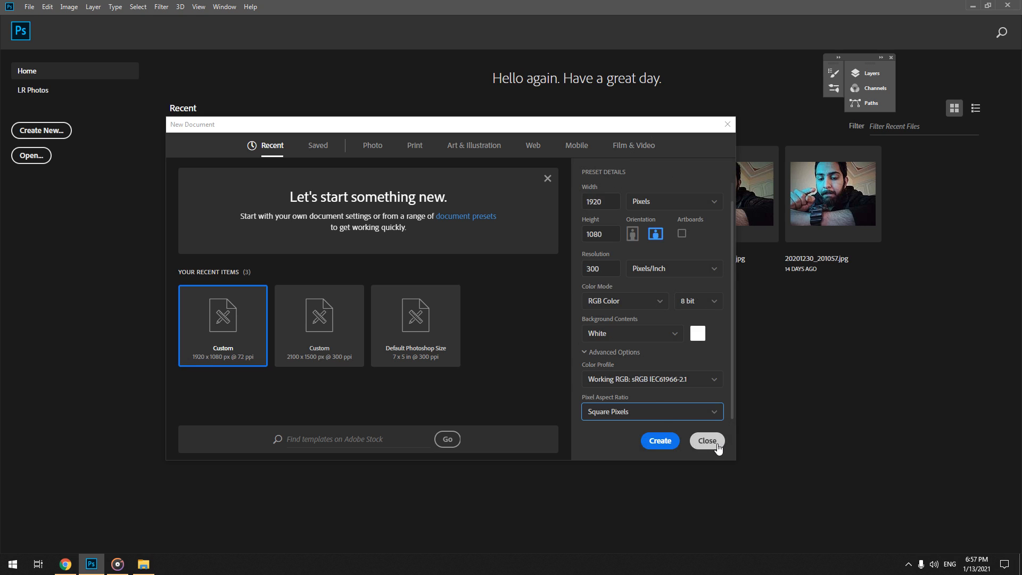
{"action": "left_click", "coordinate": [653, 444]}
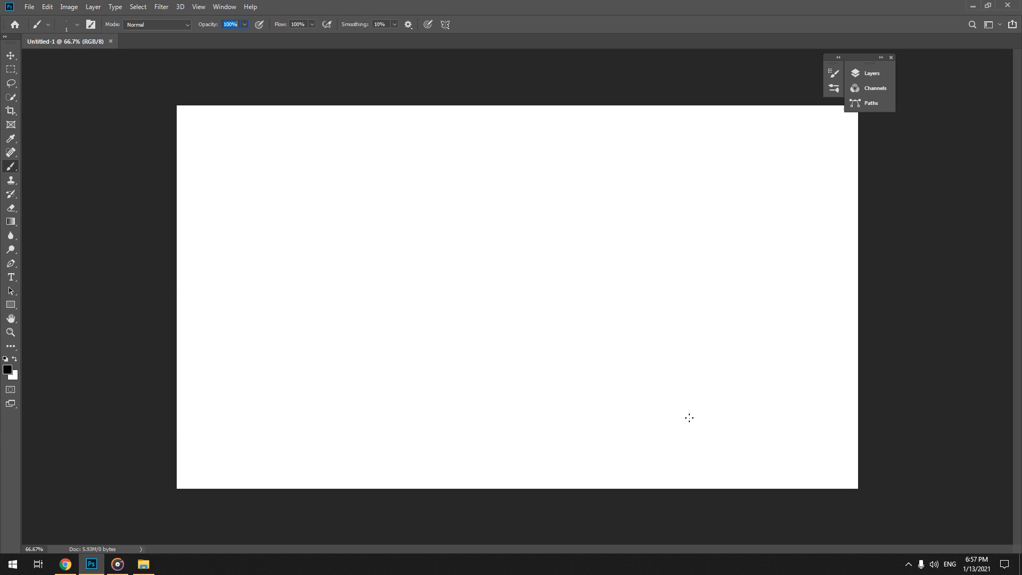
Close the floating Layers, Channels and Paths panel group and undock the Tools panel beside the canvas
{"action": "left_click", "coordinate": [892, 58]}
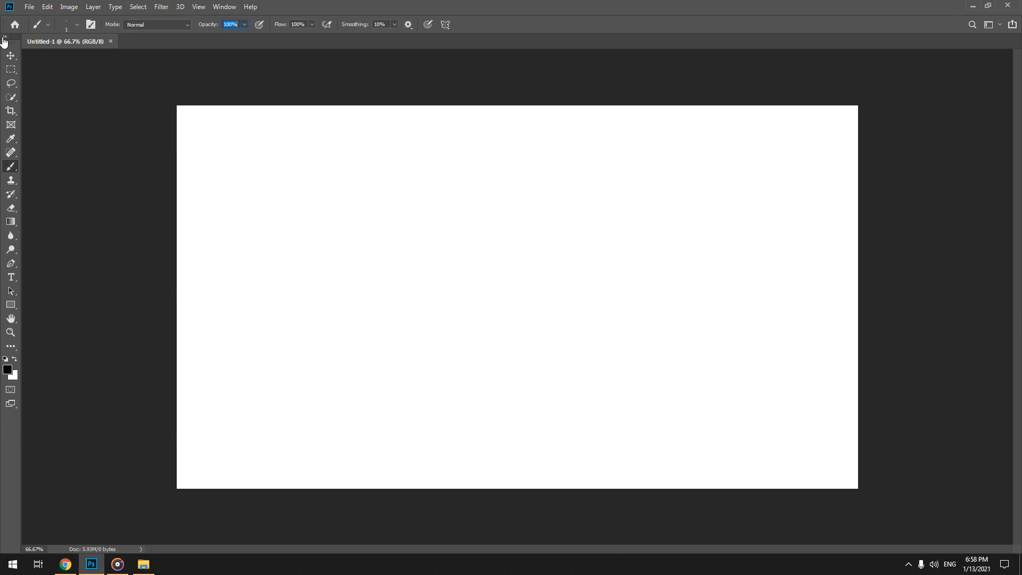
{"action": "left_click_drag", "start_coordinate": [13, 41], "coordinate": [53, 79]}
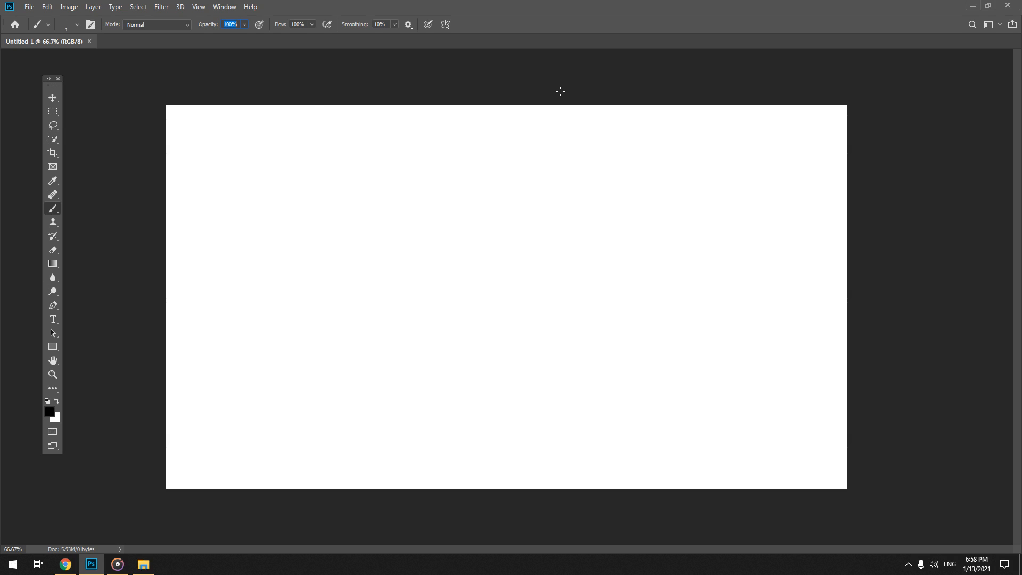
Try the Photography workspace followed by the Painting workspace
{"action": "left_click", "coordinate": [224, 7]}
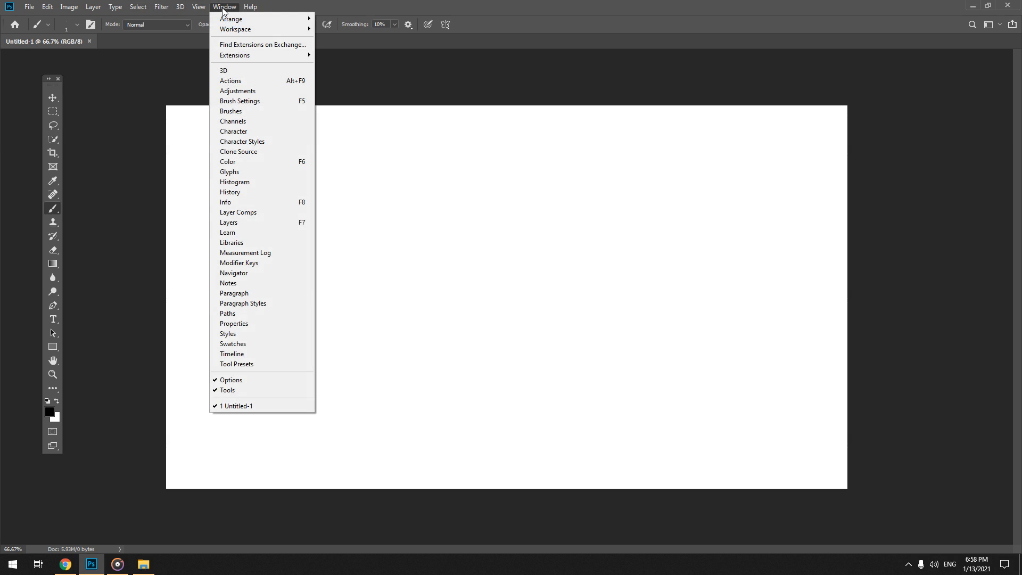
{"action": "mouse_move", "coordinate": [226, 31]}
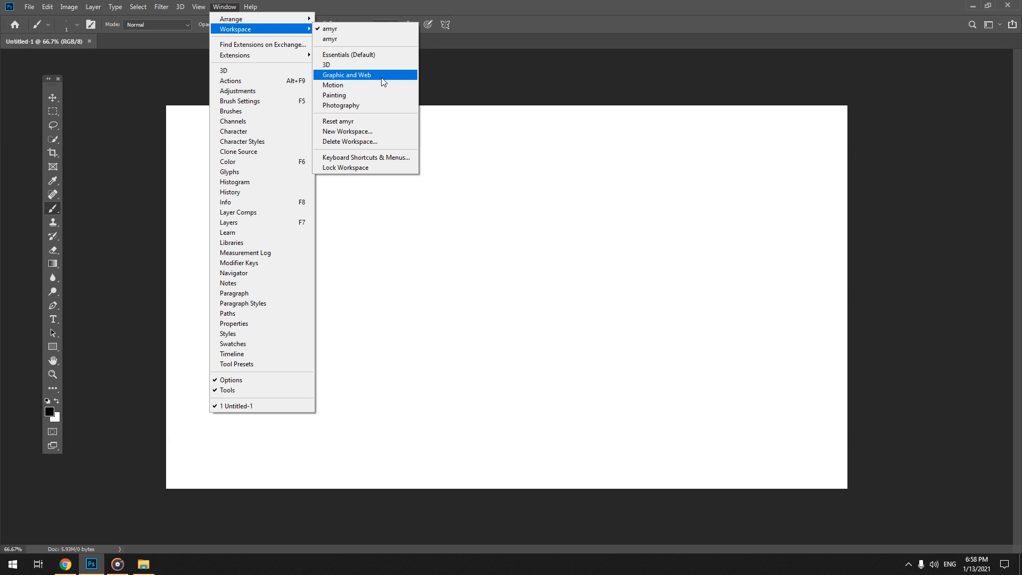
{"action": "left_click", "coordinate": [368, 106]}
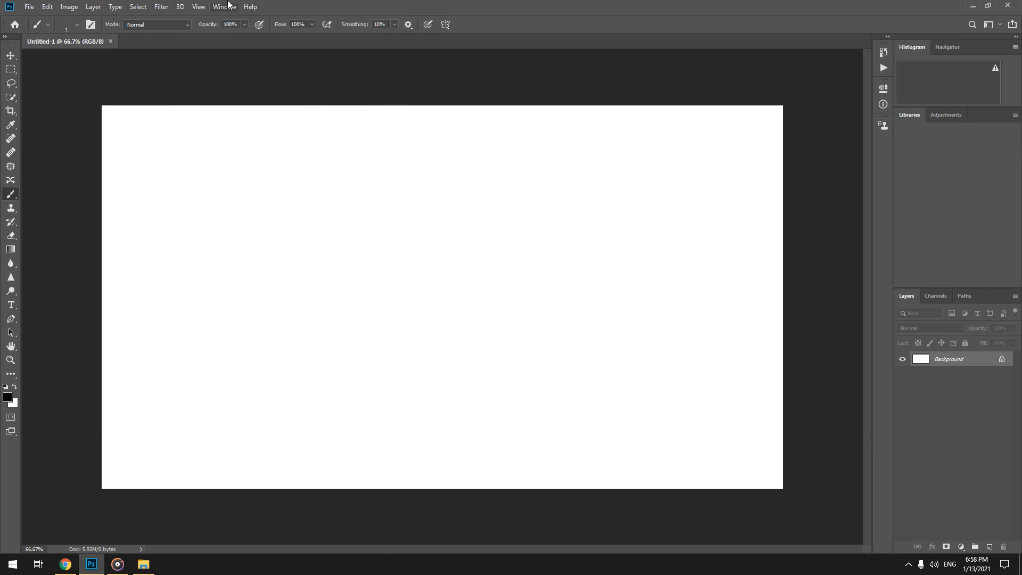
{"action": "left_click", "coordinate": [224, 6]}
{"action": "mouse_move", "coordinate": [237, 30]}
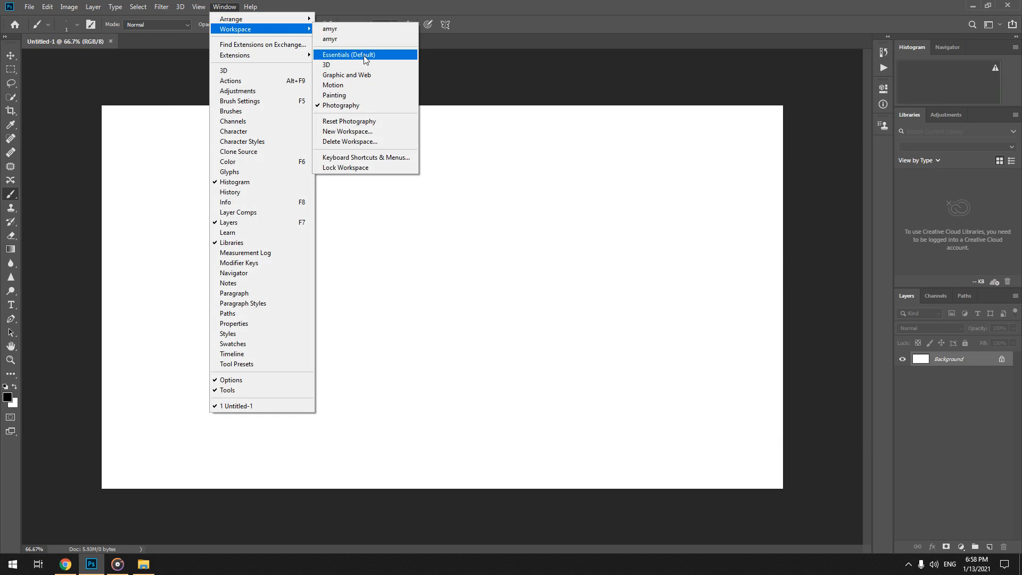
{"action": "left_click", "coordinate": [361, 94]}
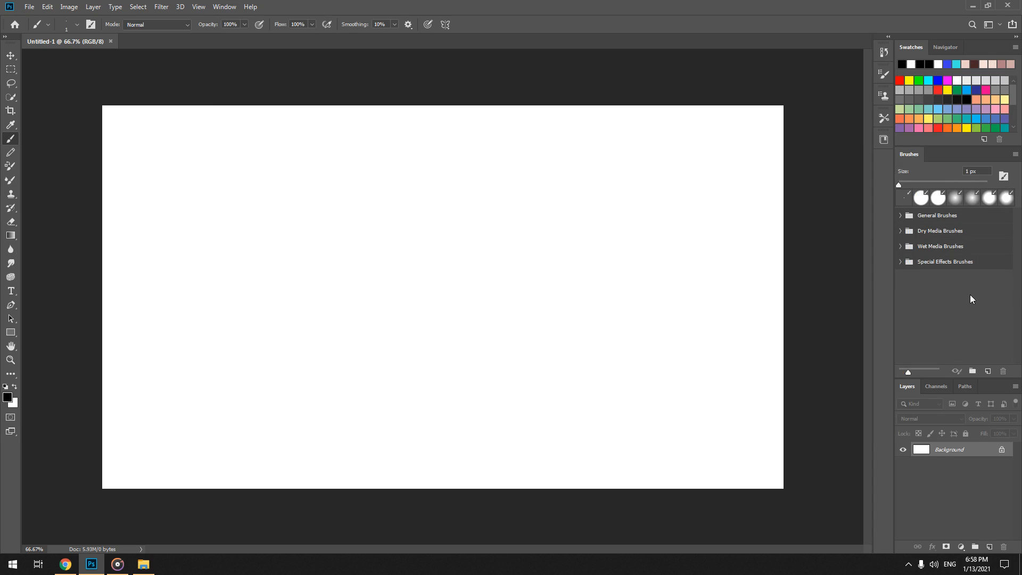
Switch to the Essentials workspace
{"action": "left_click", "coordinate": [226, 6]}
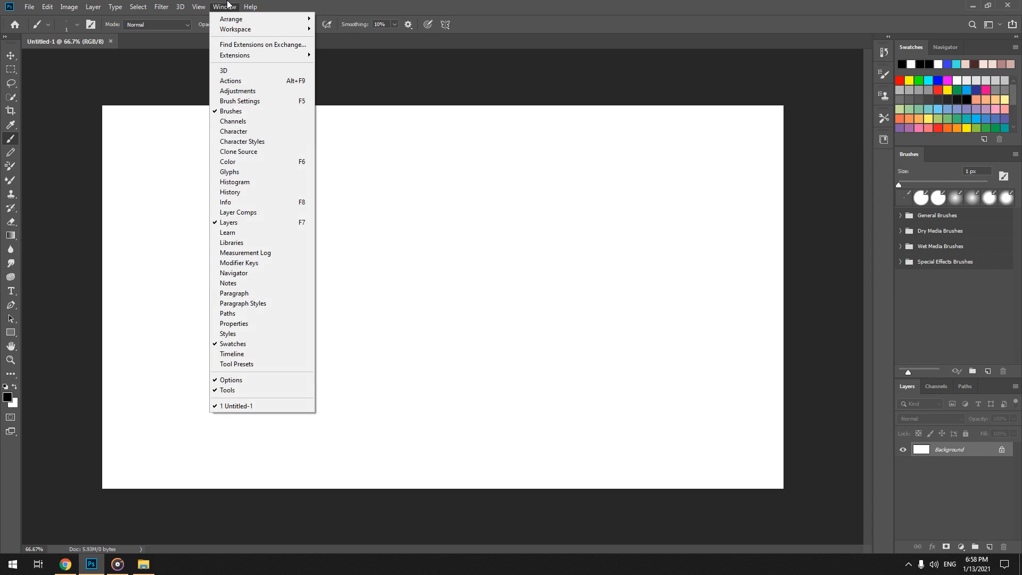
{"action": "mouse_move", "coordinate": [238, 30]}
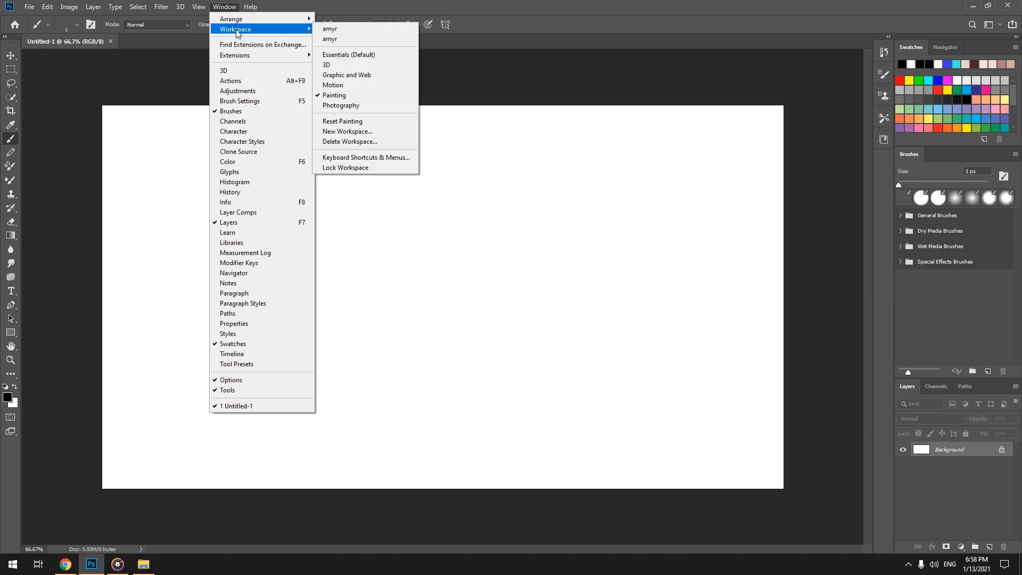
{"action": "left_click", "coordinate": [371, 78]}
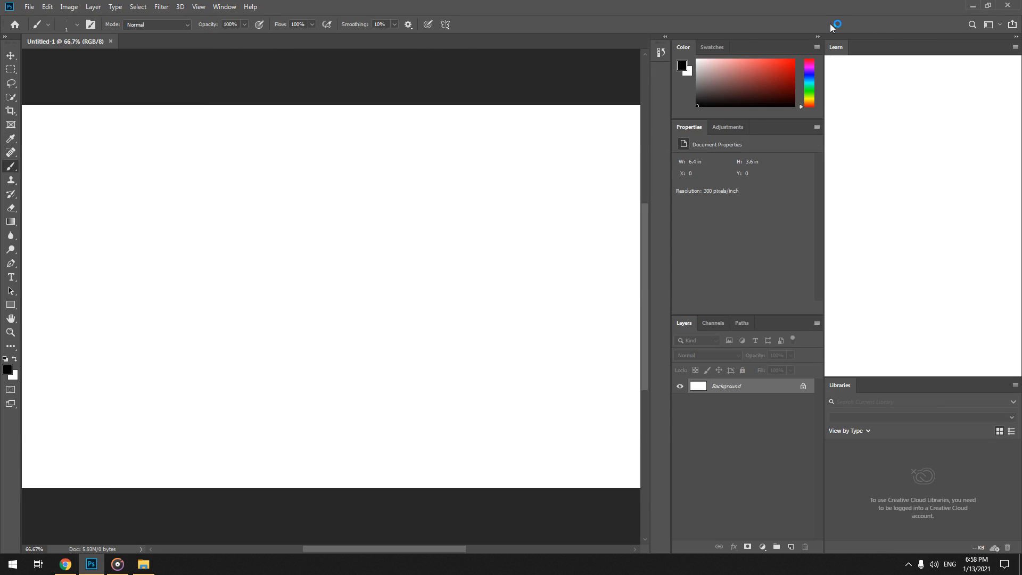
Close the Learn panel, the Libraries panel and the Color and Swatches panel group
{"action": "right_click", "coordinate": [834, 49]}
{"action": "left_click", "coordinate": [843, 50]}
{"action": "right_click", "coordinate": [847, 47]}
{"action": "left_click", "coordinate": [855, 54]}
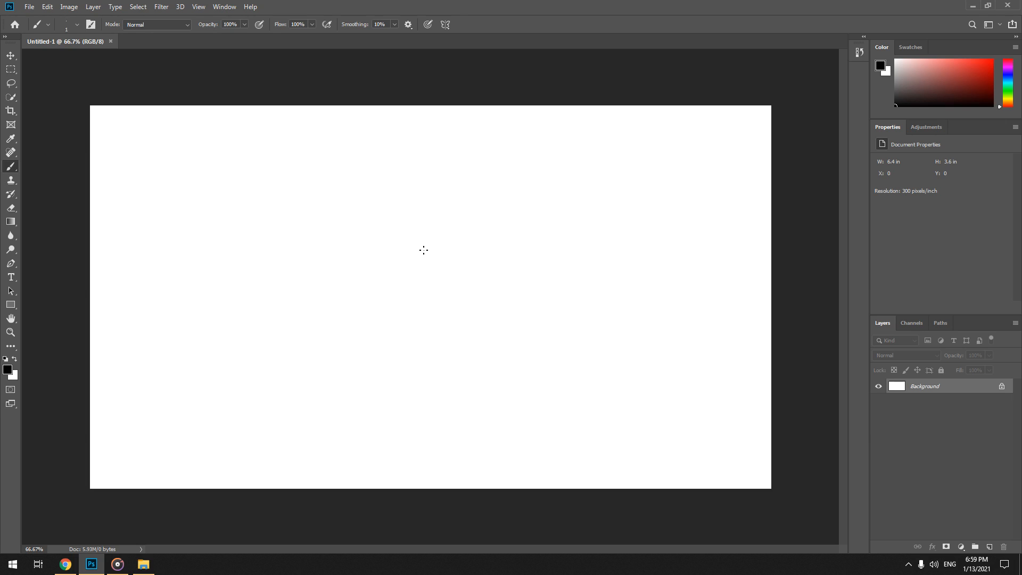
{"action": "right_click", "coordinate": [886, 41]}
{"action": "left_click", "coordinate": [894, 44]}
Float the Adjustments, Properties and History panels over the canvas, expand History and make it taller
{"action": "left_click_drag", "start_coordinate": [927, 47], "coordinate": [443, 195]}
{"action": "left_click_drag", "start_coordinate": [887, 47], "coordinate": [133, 176]}
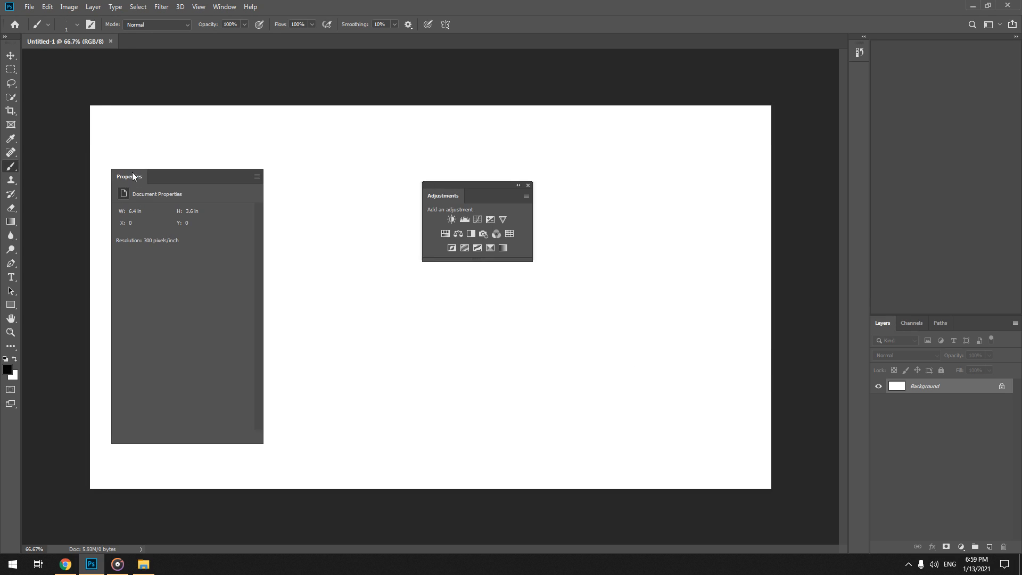
{"action": "left_click_drag", "start_coordinate": [886, 48], "coordinate": [567, 146]}
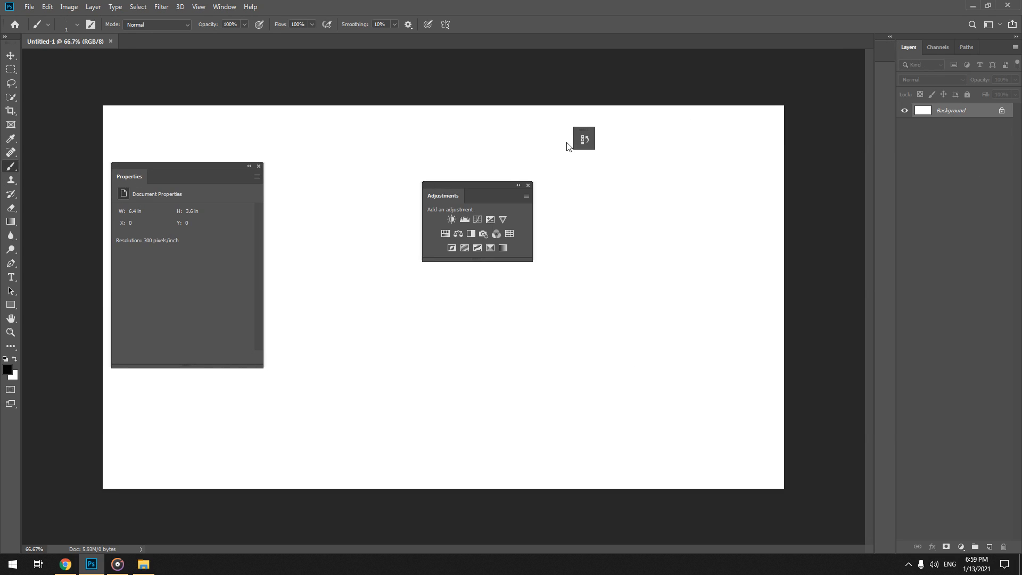
{"action": "left_click", "coordinate": [584, 139]}
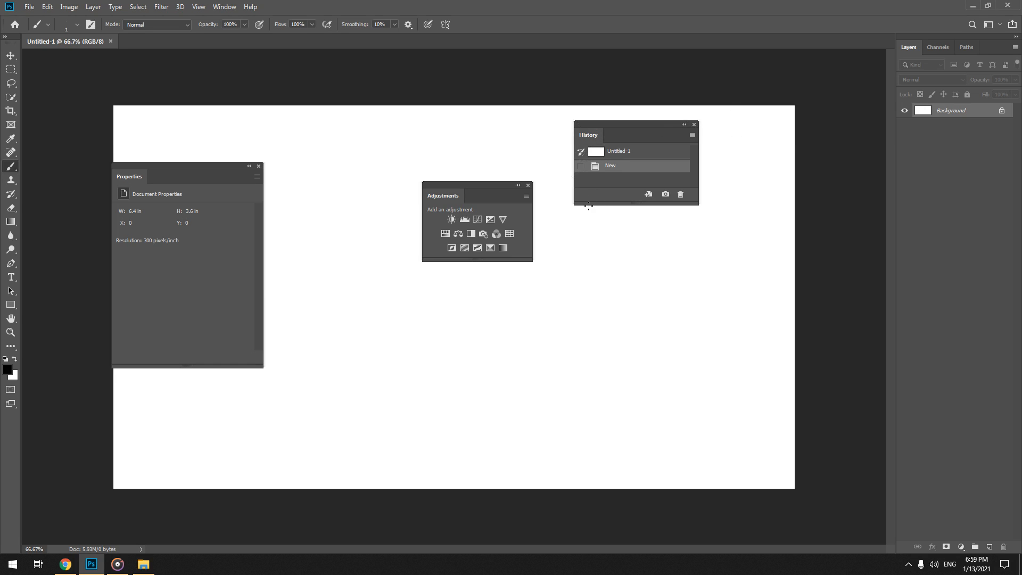
{"action": "left_click_drag", "start_coordinate": [589, 204], "coordinate": [555, 381]}
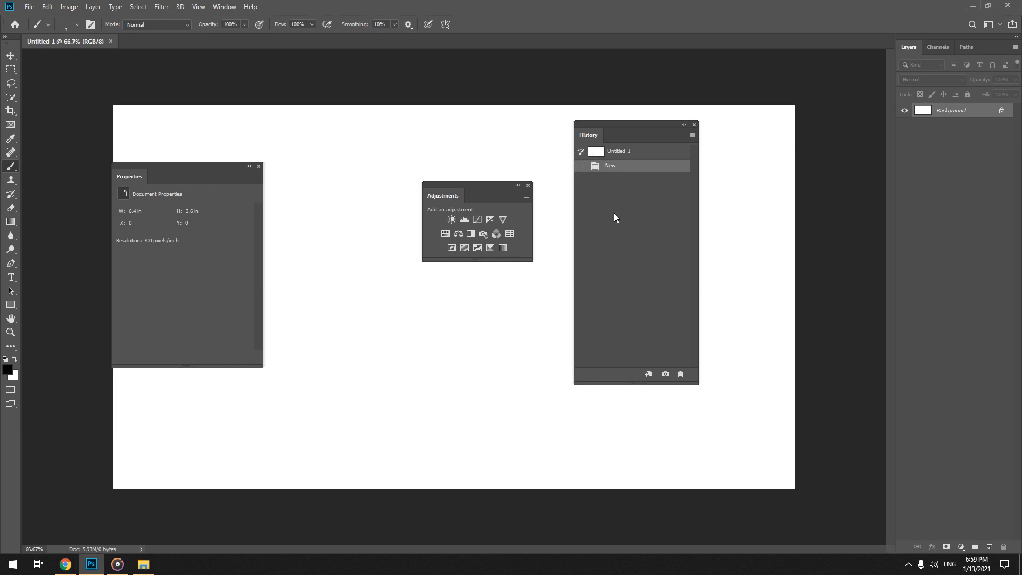
Float the Channels, Paths and Tools panels over the canvas, extending the Paths panel downward
{"action": "left_click_drag", "start_coordinate": [936, 51], "coordinate": [745, 123]}
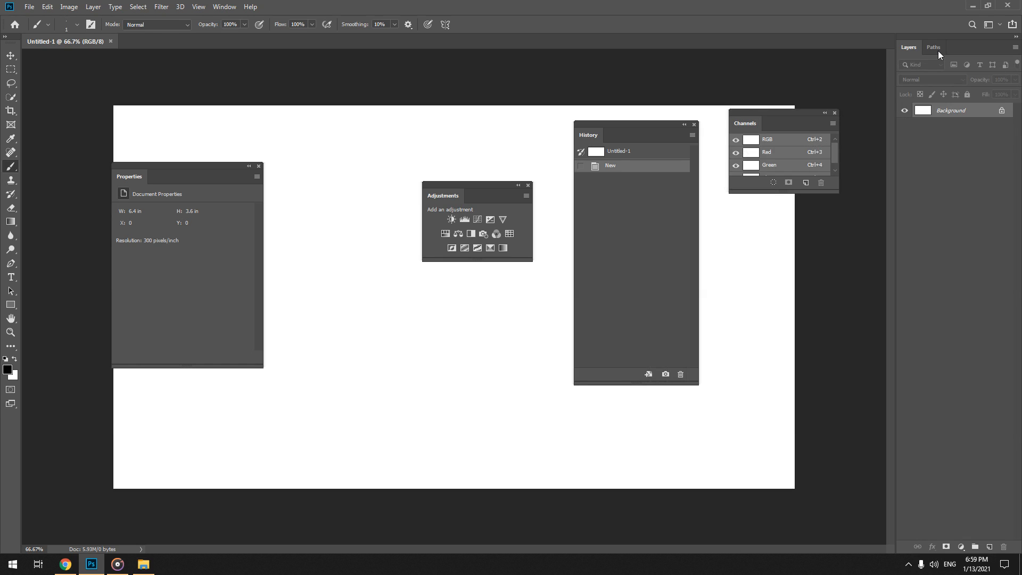
{"action": "left_click_drag", "start_coordinate": [935, 47], "coordinate": [329, 111]}
{"action": "left_click_drag", "start_coordinate": [333, 194], "coordinate": [308, 371]}
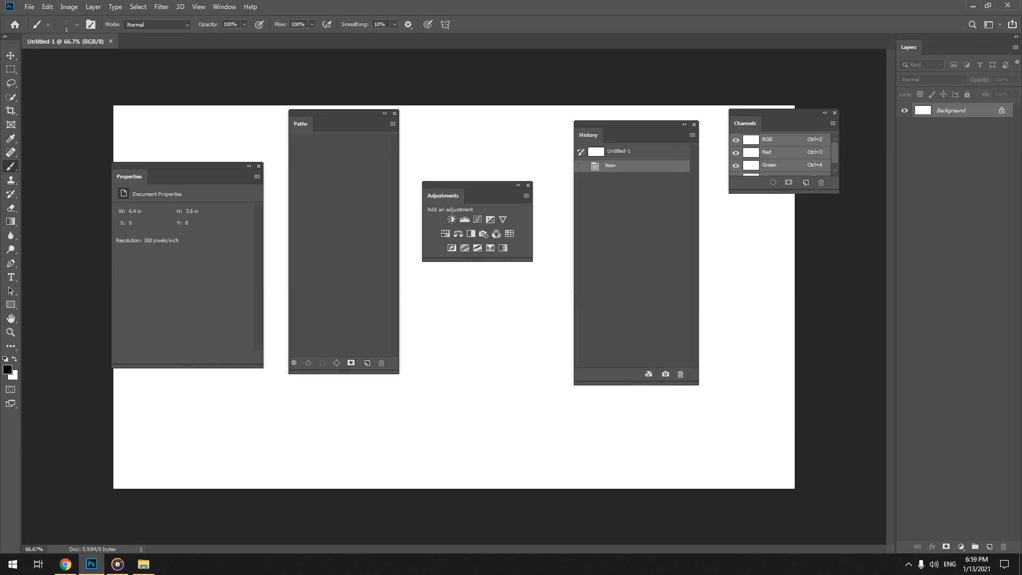
{"action": "left_click_drag", "start_coordinate": [11, 43], "coordinate": [119, 65]}
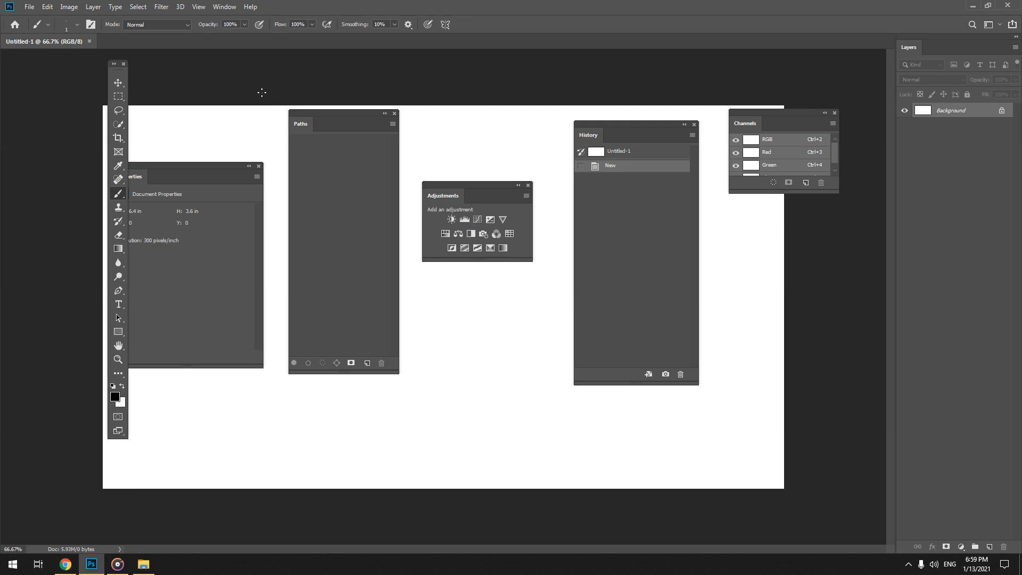
Reset the Essentials workspace to its default panel layout
{"action": "left_click", "coordinate": [220, 6]}
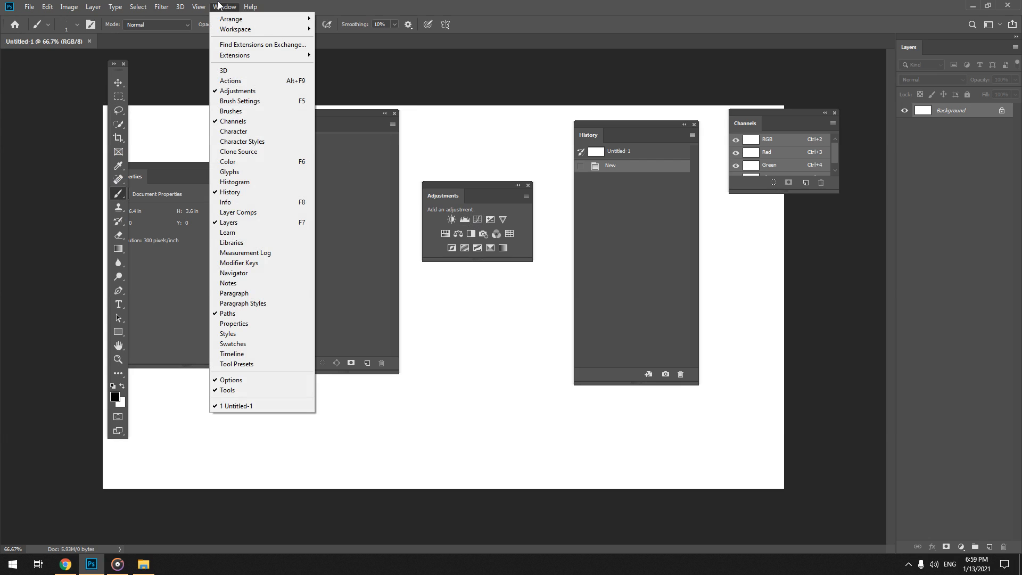
{"action": "mouse_move", "coordinate": [250, 28]}
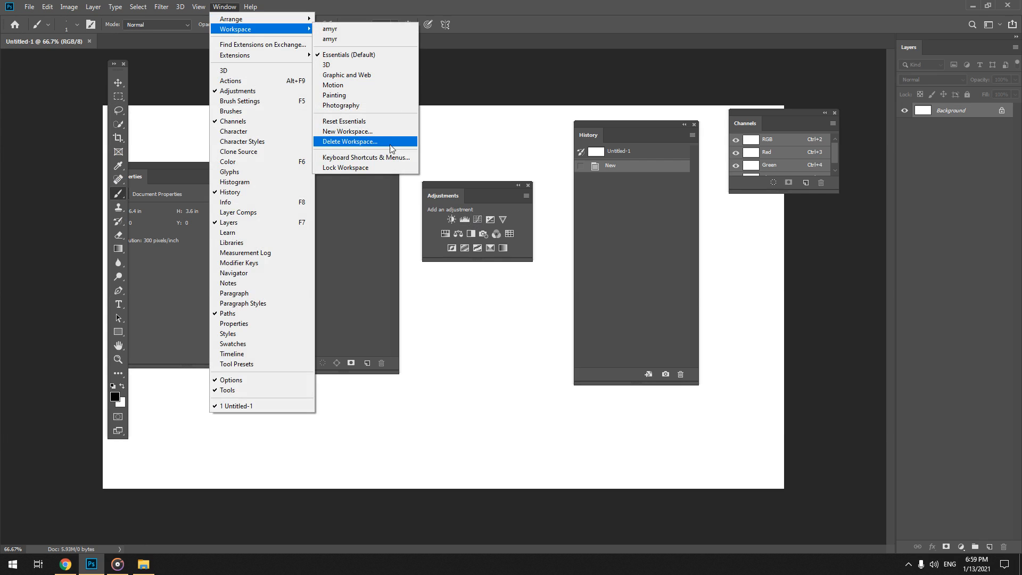
{"action": "left_click", "coordinate": [371, 122]}
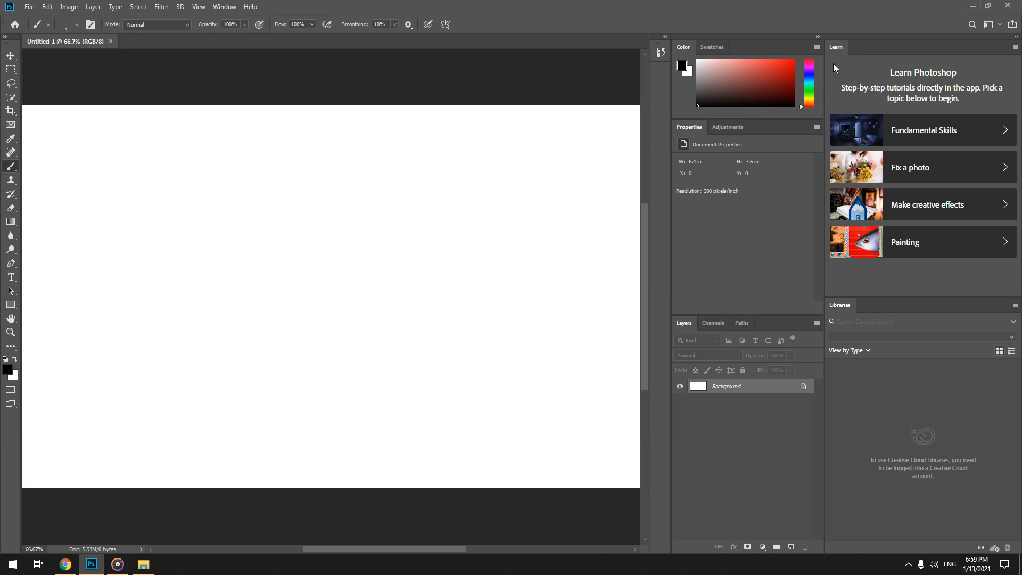
Close the Learn, Libraries and History panels
{"action": "right_click", "coordinate": [836, 47]}
{"action": "left_click", "coordinate": [845, 53]}
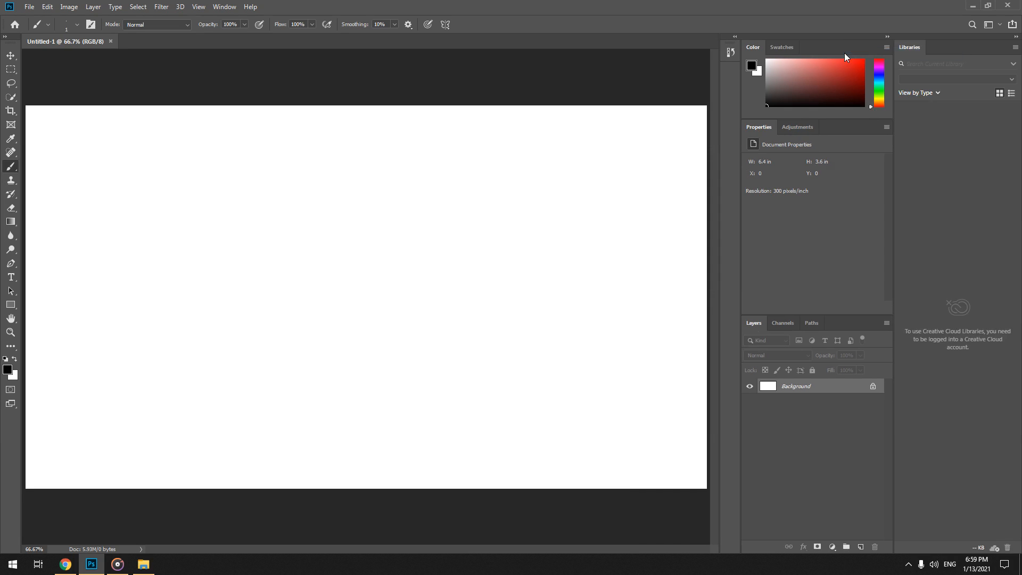
{"action": "right_click", "coordinate": [909, 47]}
{"action": "left_click", "coordinate": [918, 52]}
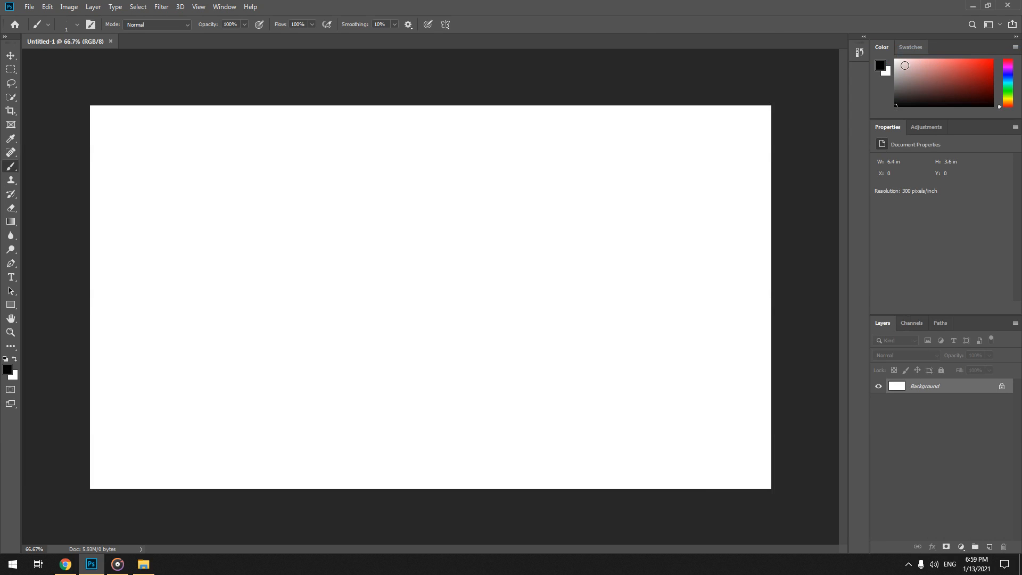
{"action": "right_click", "coordinate": [865, 48]}
{"action": "left_click", "coordinate": [877, 54]}
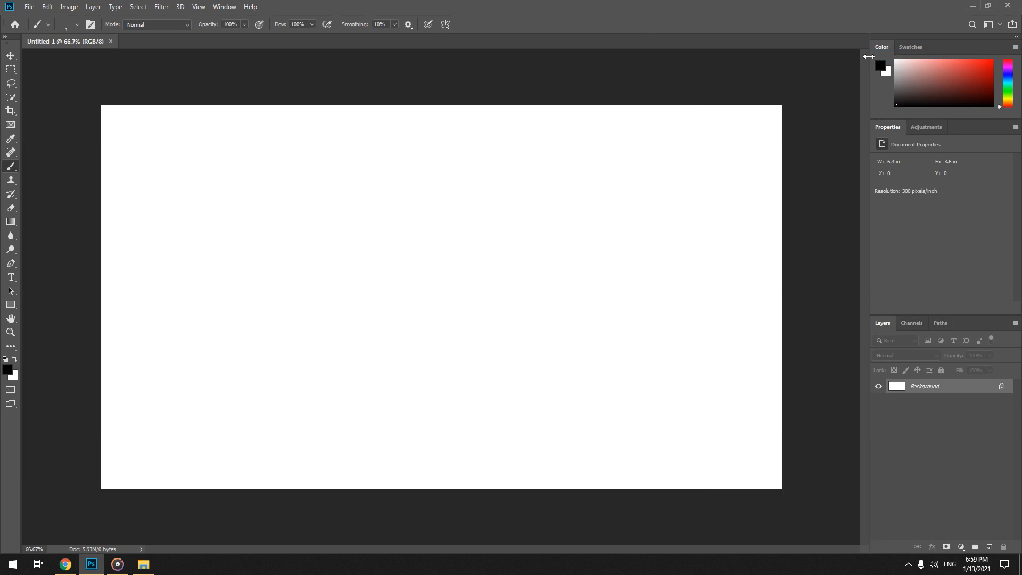
Float the Swatches and Color panels over the canvas, and view the foreground Color Picker without changing the color
{"action": "left_click_drag", "start_coordinate": [912, 47], "coordinate": [449, 169]}
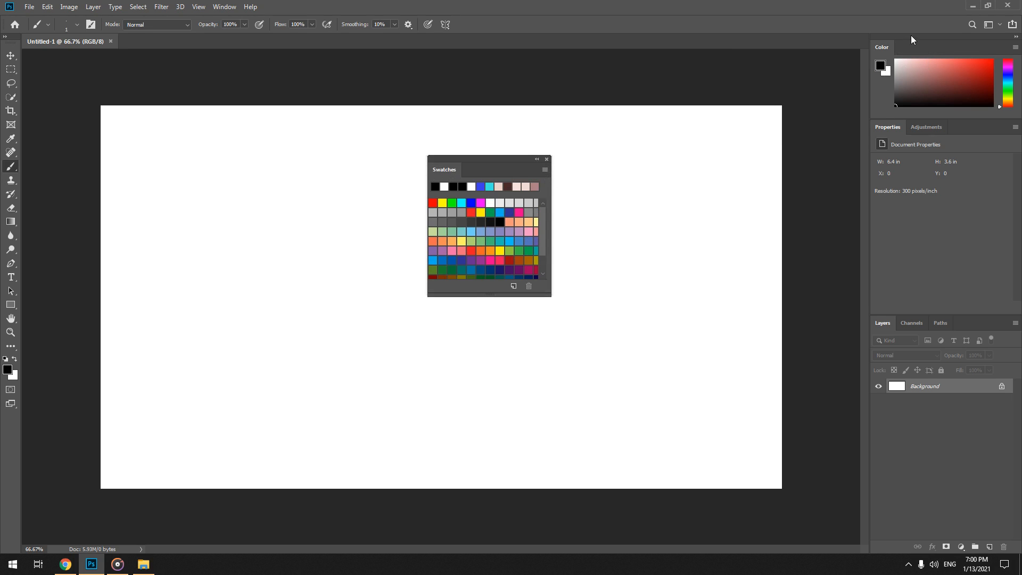
{"action": "left_click_drag", "start_coordinate": [891, 40], "coordinate": [650, 125]}
{"action": "left_click", "coordinate": [10, 374]}
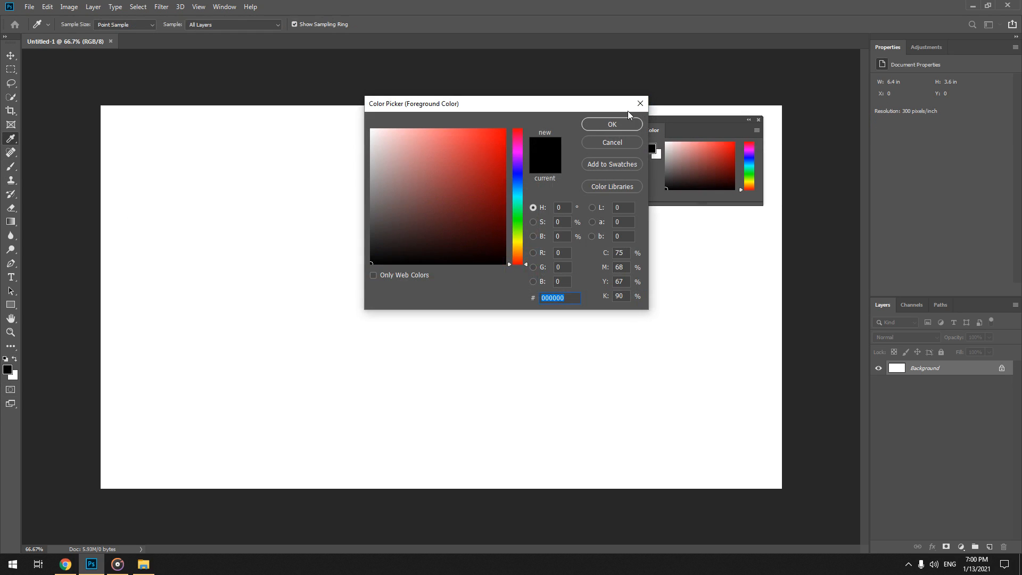
{"action": "left_click", "coordinate": [634, 113]}
Detach the Properties and Adjustments panels from the dock, view the adjustment layer list, and close the Adjustments panel
{"action": "left_click_drag", "start_coordinate": [894, 50], "coordinate": [271, 115]}
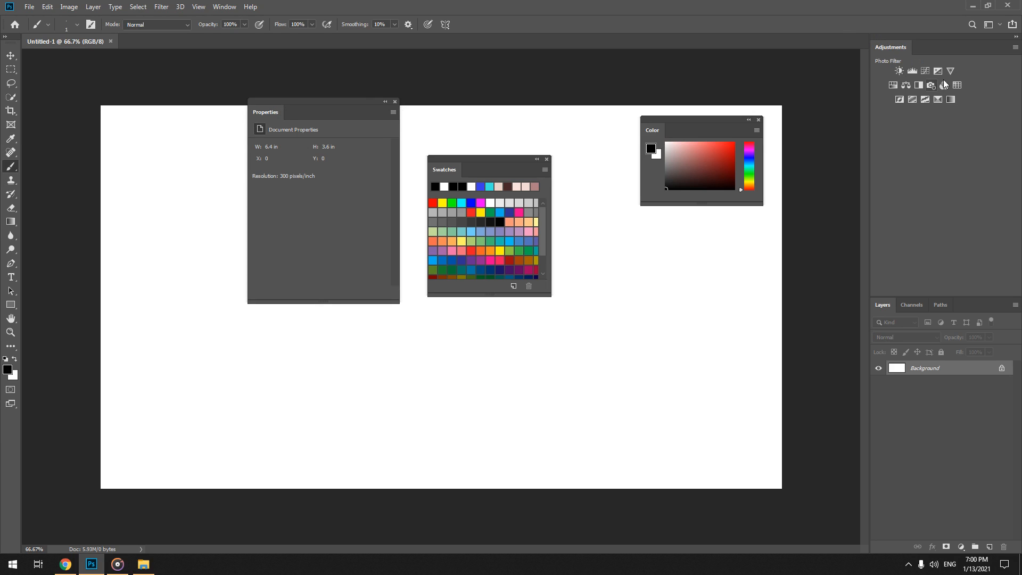
{"action": "left_click", "coordinate": [962, 548]}
{"action": "left_click", "coordinate": [942, 265]}
{"action": "left_click_drag", "start_coordinate": [899, 54], "coordinate": [518, 136]}
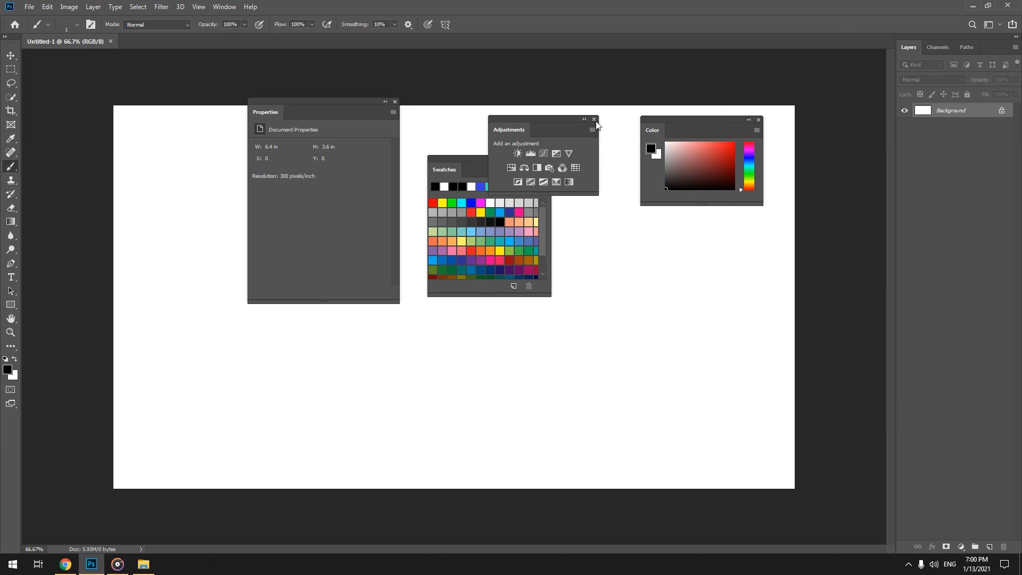
{"action": "left_click", "coordinate": [595, 119]}
Undock the Layers, Channels and Paths panel group beside the canvas and make it taller
{"action": "left_click_drag", "start_coordinate": [995, 43], "coordinate": [964, 58]}
{"action": "left_click_drag", "start_coordinate": [884, 184], "coordinate": [864, 342]}
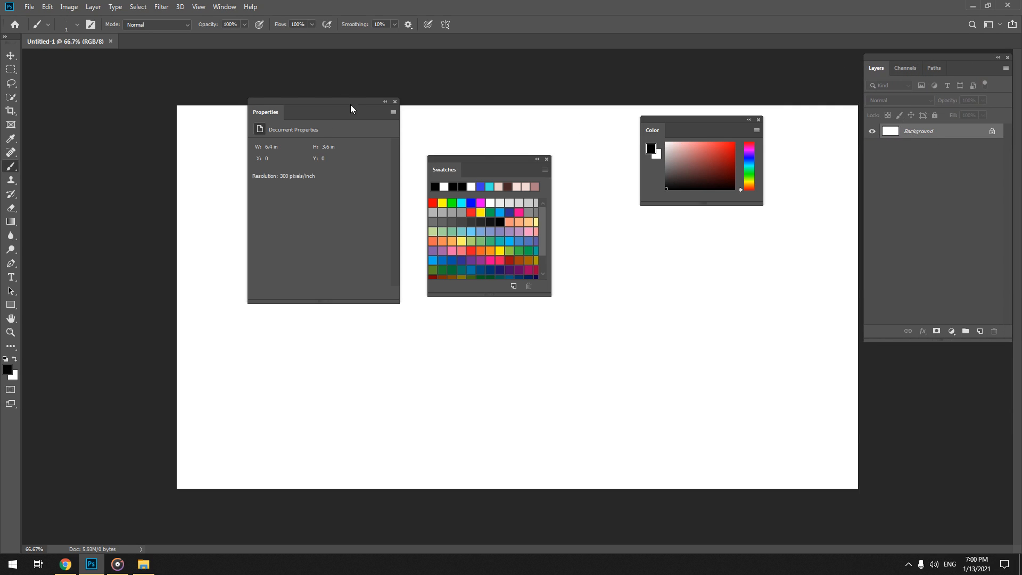
Close the floating Properties, Swatches and Color panels
{"action": "left_click", "coordinate": [395, 101]}
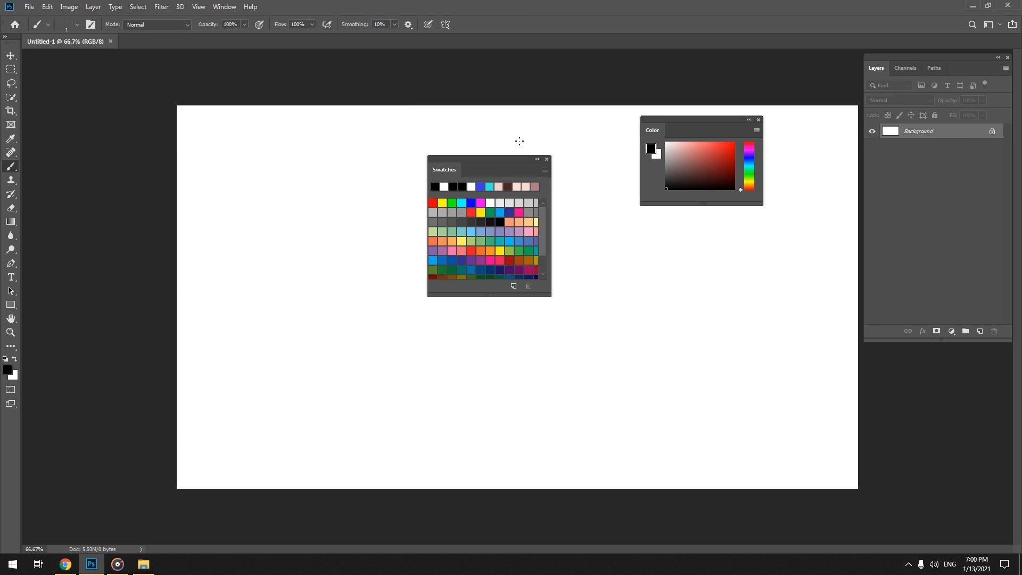
{"action": "left_click", "coordinate": [547, 159]}
{"action": "left_click", "coordinate": [759, 119]}
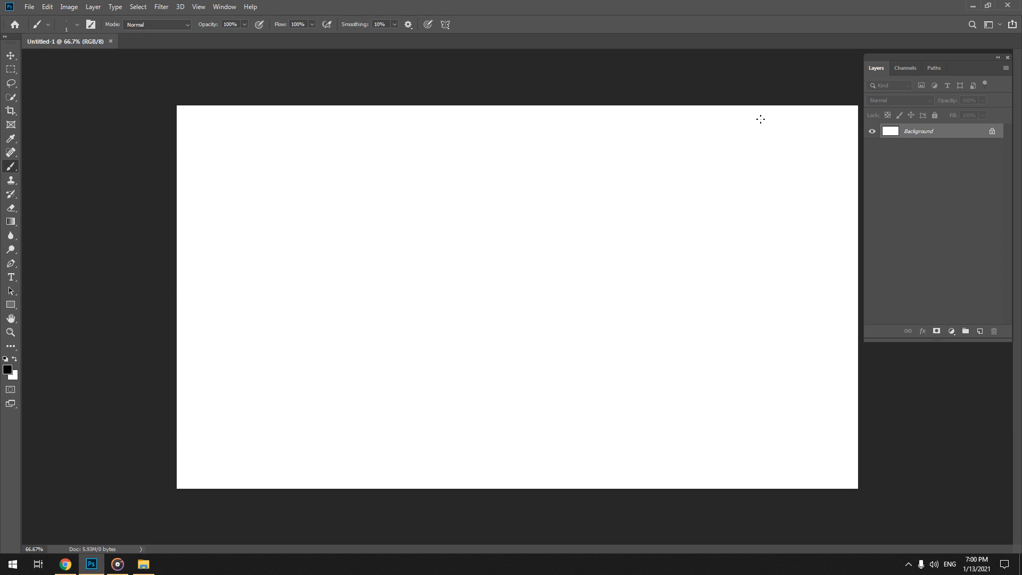
Save the current panel layout as a new workspace named with the author's first name
{"action": "left_click", "coordinate": [224, 7]}
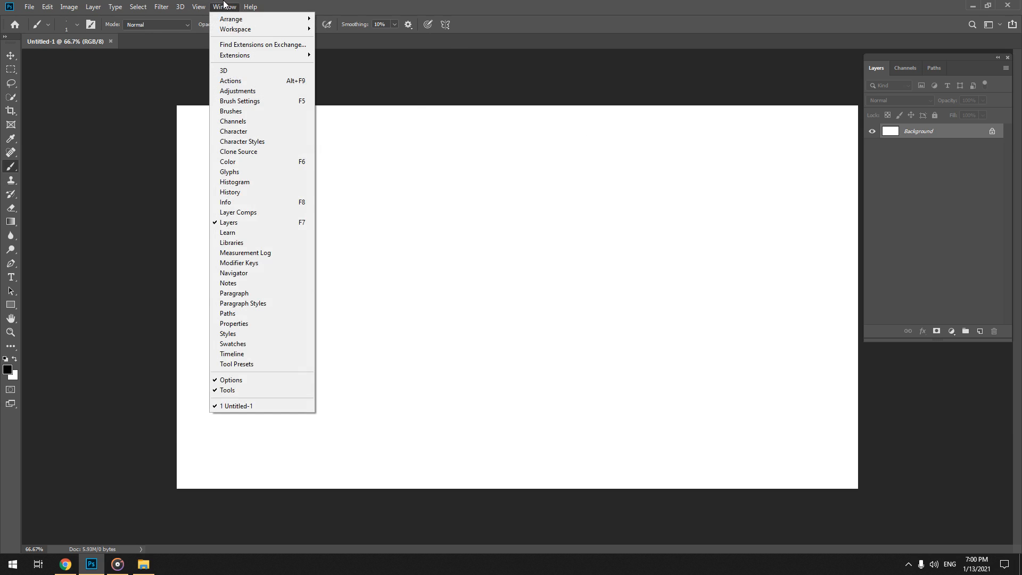
{"action": "mouse_move", "coordinate": [232, 31]}
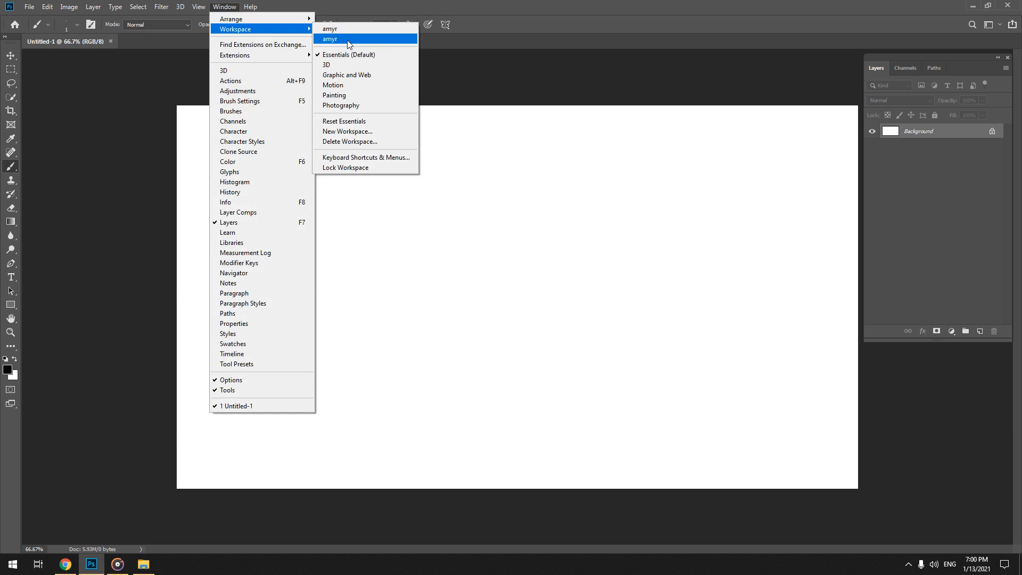
{"action": "left_click", "coordinate": [368, 131]}
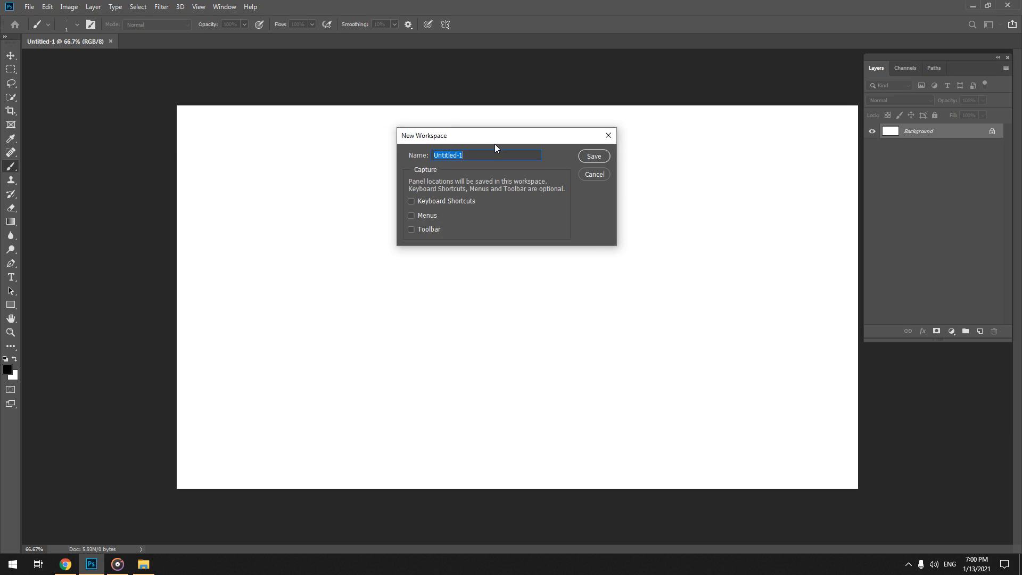
{"action": "type", "text": "amr"}
{"action": "key", "text": "Return"}
Try the Motion workspace and make its Timeline panel slightly taller
{"action": "left_click", "coordinate": [234, 7]}
{"action": "mouse_move", "coordinate": [240, 28]}
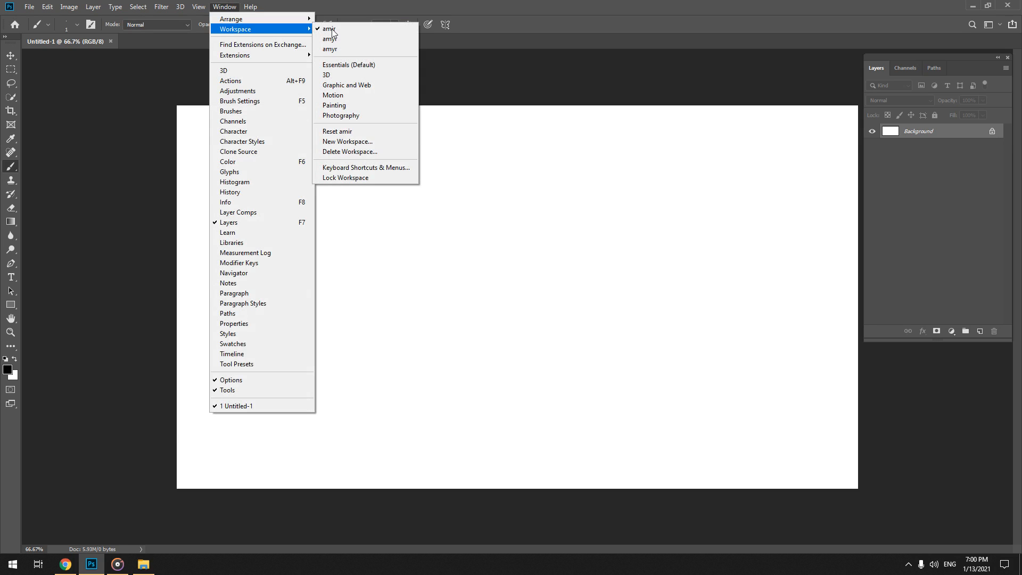
{"action": "left_click", "coordinate": [341, 96]}
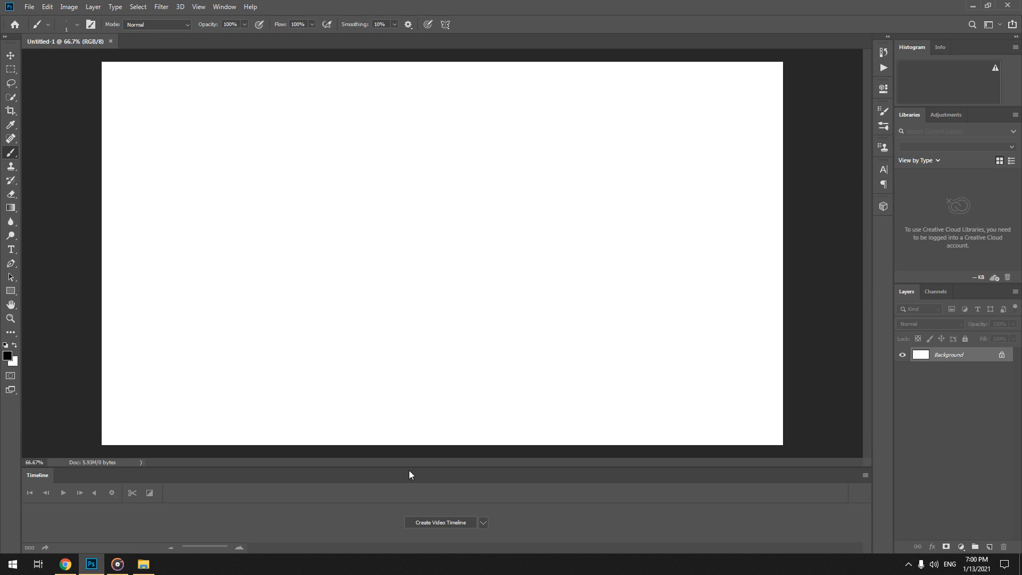
{"action": "left_click_drag", "start_coordinate": [412, 467], "coordinate": [415, 449]}
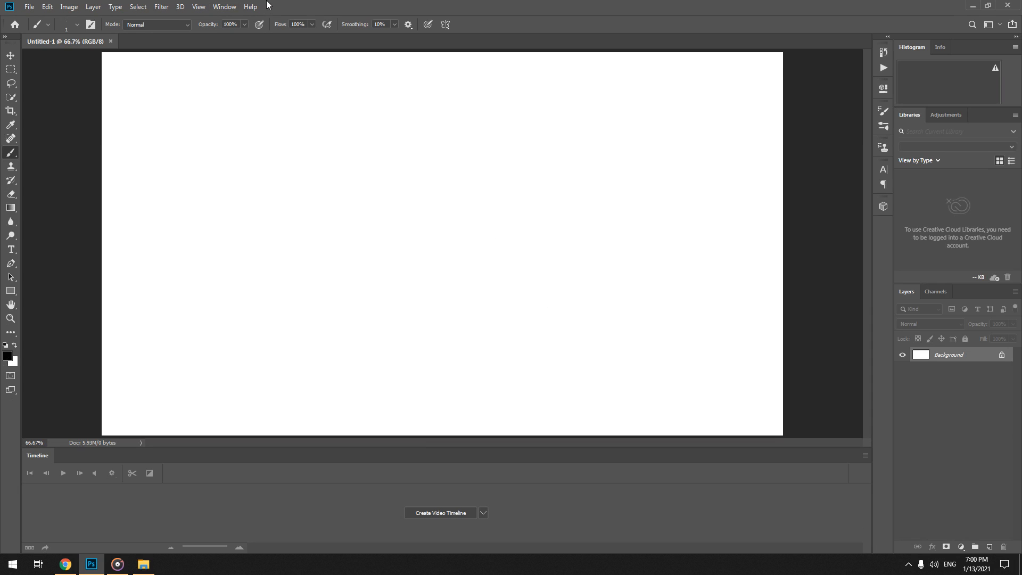
Switch back to the newly saved custom workspace
{"action": "left_click", "coordinate": [224, 6]}
{"action": "mouse_move", "coordinate": [228, 32]}
{"action": "left_click", "coordinate": [370, 29]}
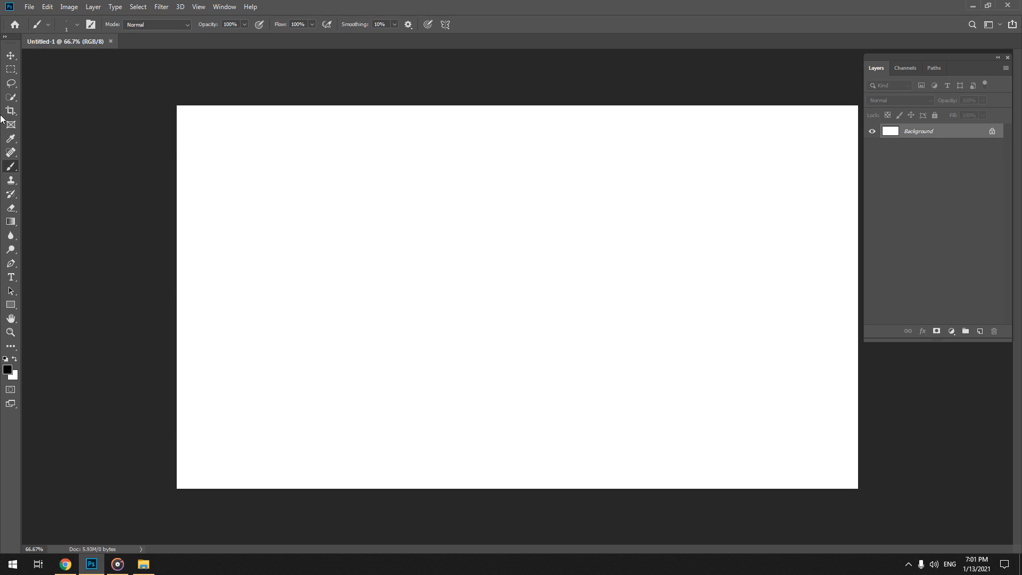
Activate the Move tool and try to move the locked Background layer on the canvas
{"action": "left_click", "coordinate": [11, 55]}
{"action": "left_click_drag", "start_coordinate": [573, 241], "coordinate": [601, 285]}
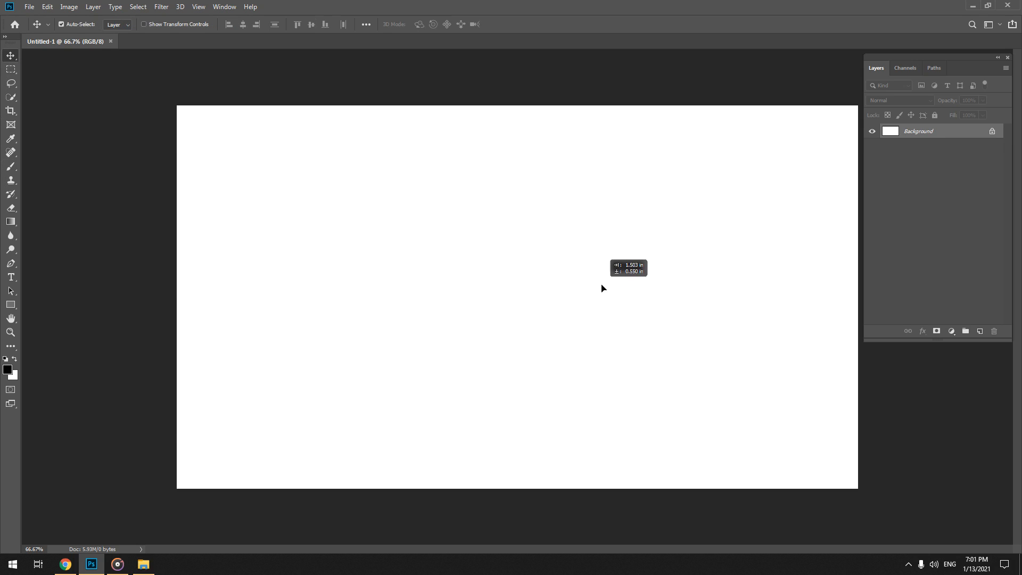
{"action": "left_click", "coordinate": [617, 235]}
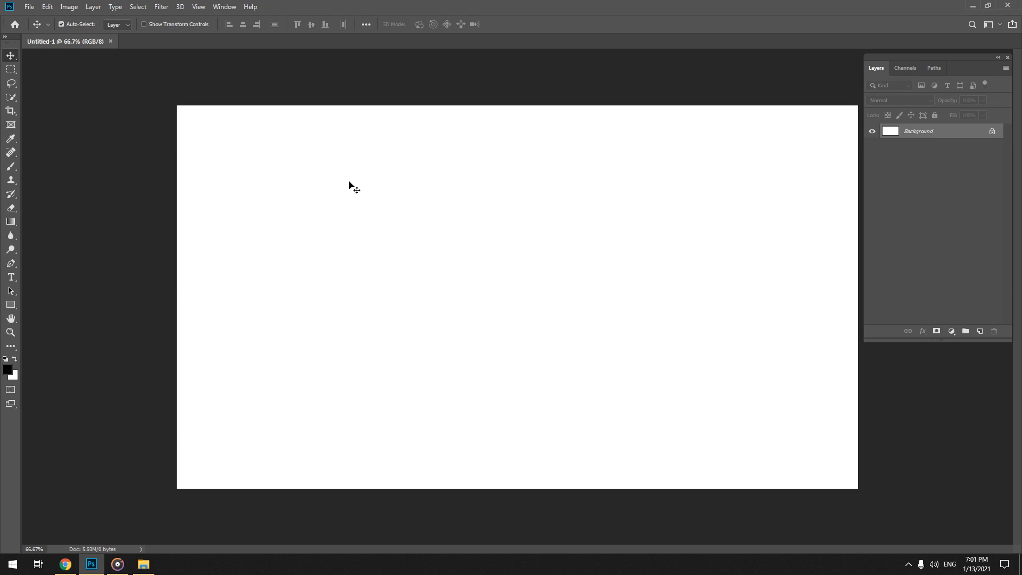